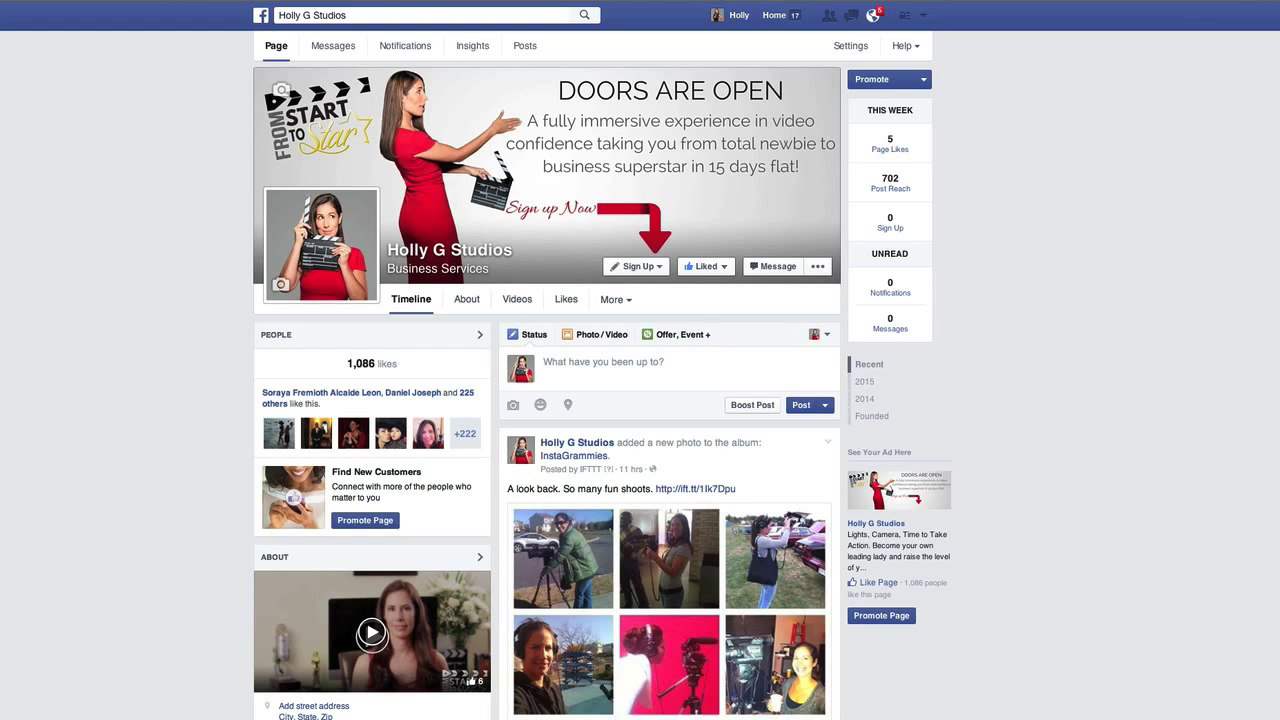
Attach the testimonial .mov from the Testimonial Videos folder to a new Holly G Studios post
{"action": "left_click", "coordinate": [607, 336]}
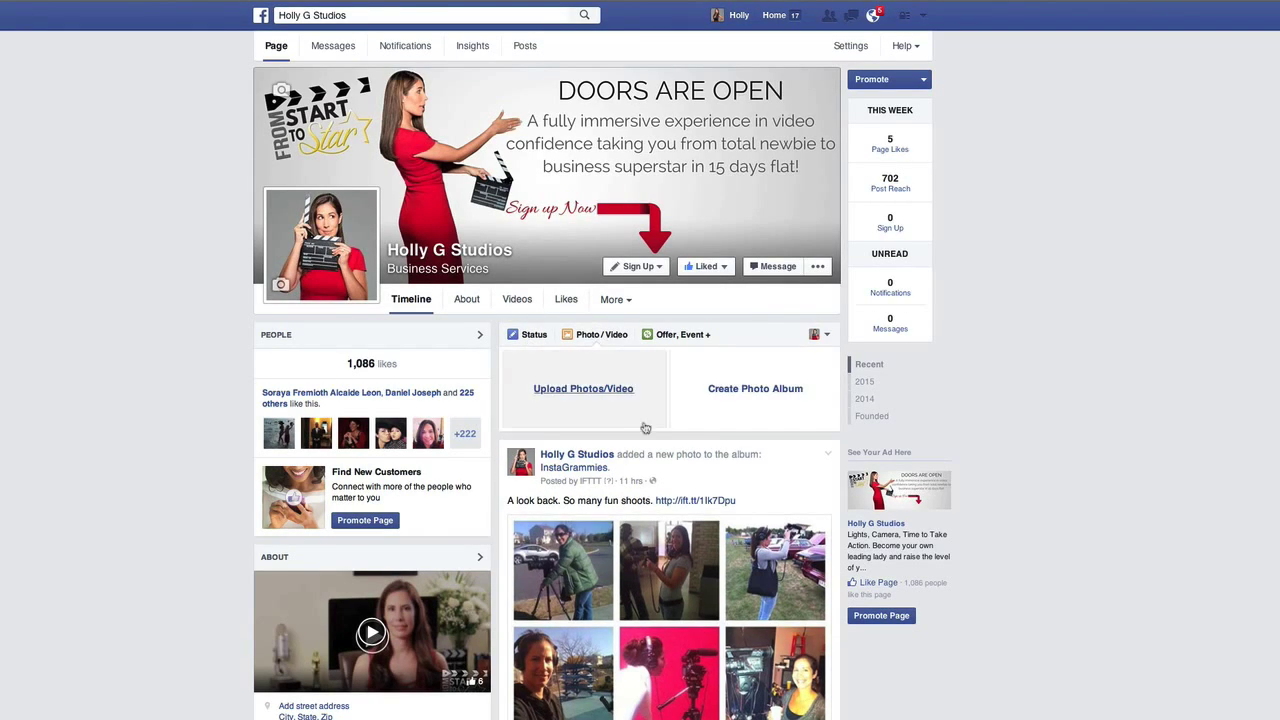
{"action": "left_click", "coordinate": [593, 393]}
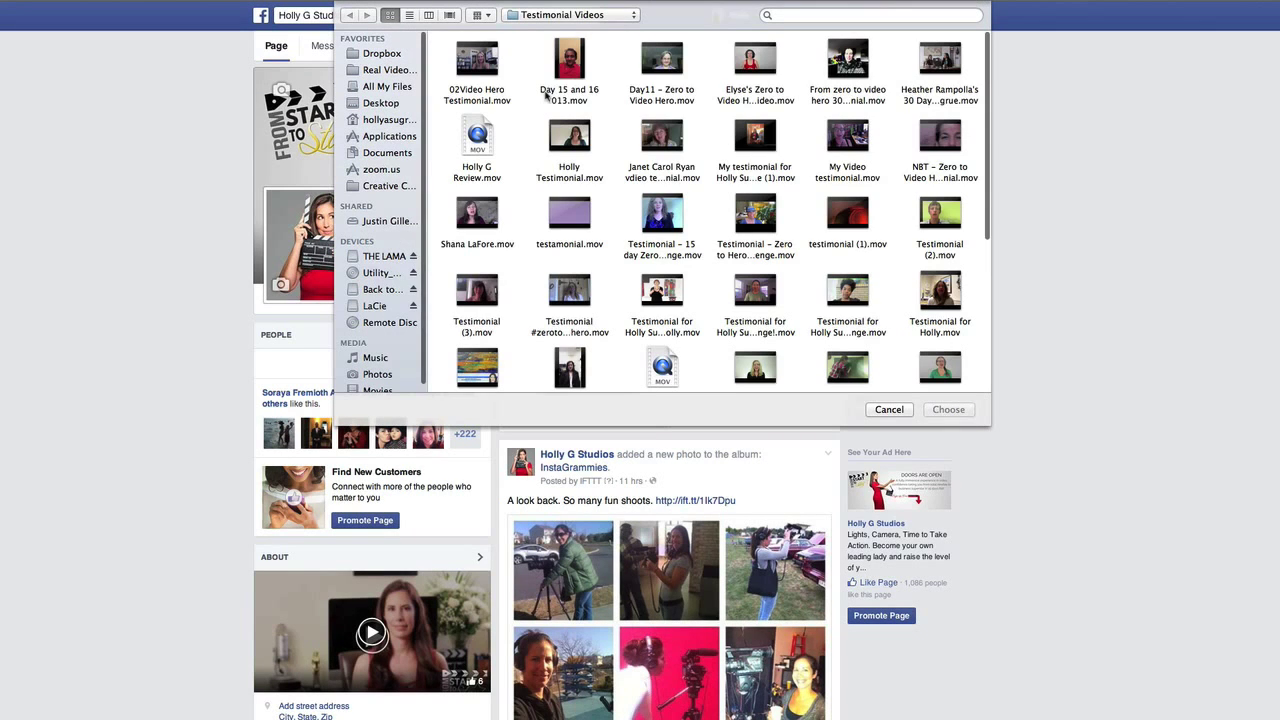
{"action": "left_click", "coordinate": [490, 210]}
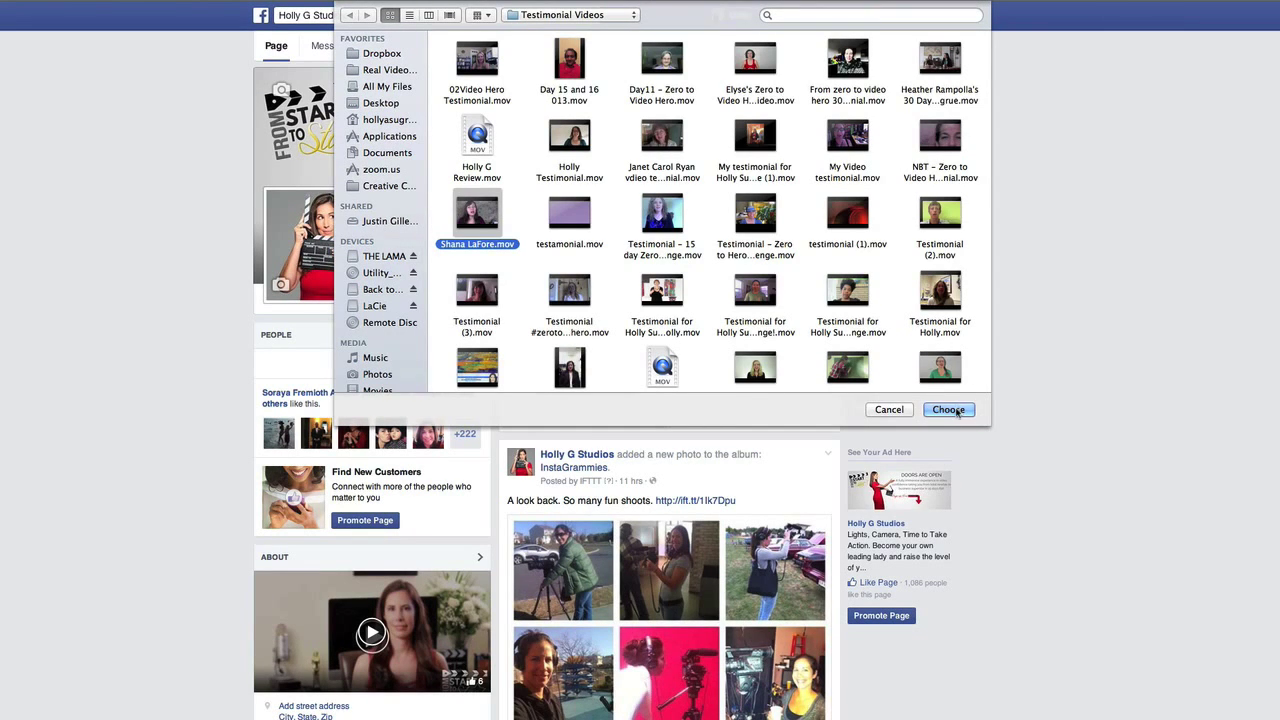
{"action": "left_click", "coordinate": [950, 409]}
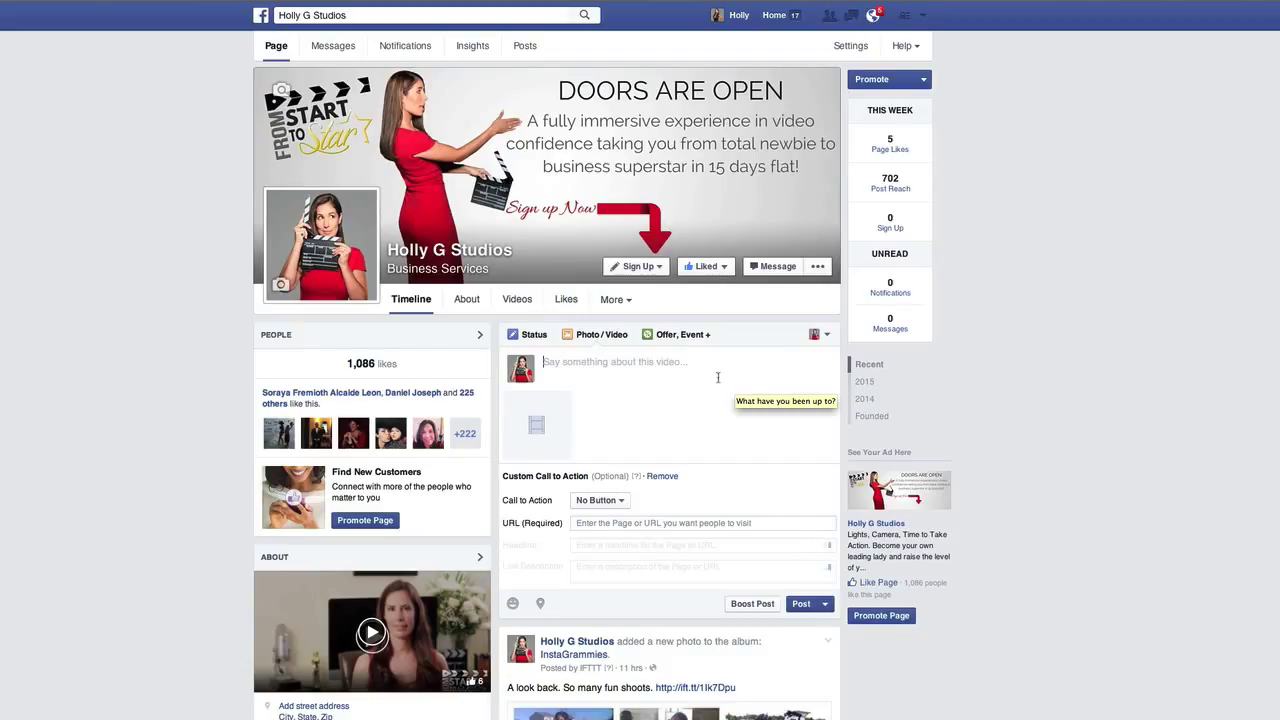
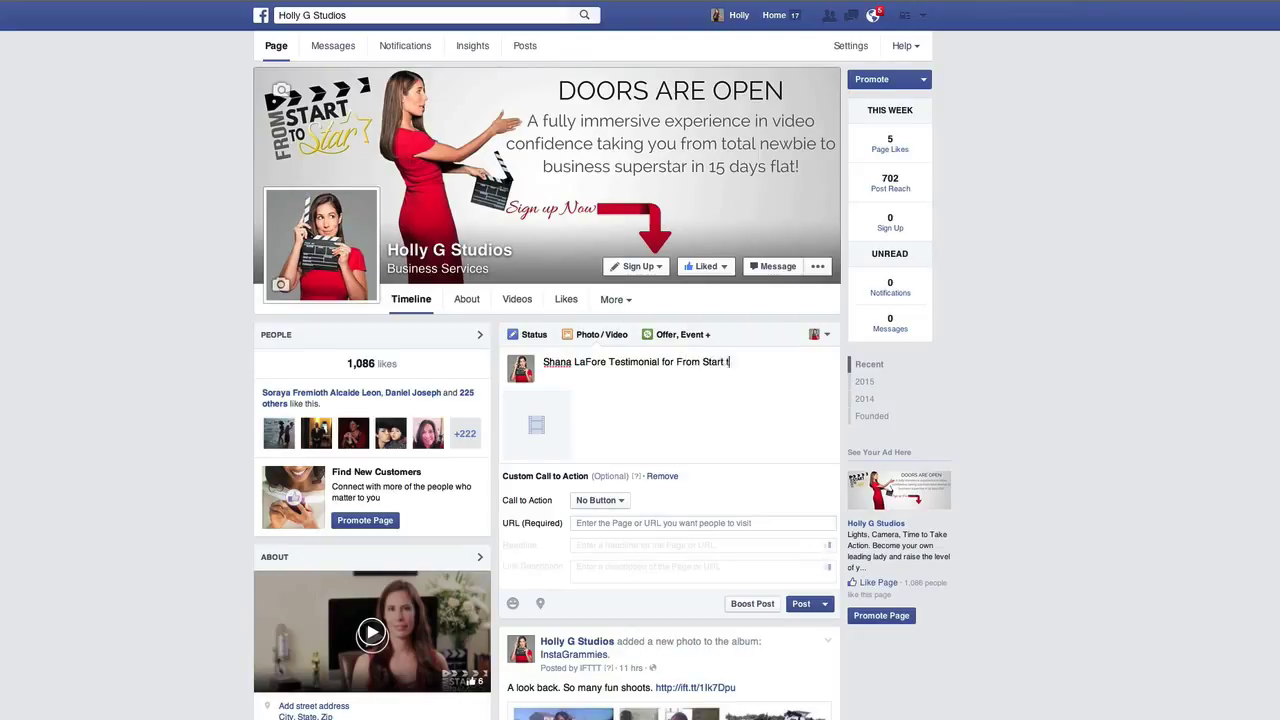
Caption the post with the customer's name and 'Testimonial for From Start to Star.'
{"action": "type", "text": "o Star."}
{"action": "left_click_drag", "start_coordinate": [606, 362], "coordinate": [545, 362]}
{"action": "left_click", "coordinate": [680, 396]}
{"action": "left_click", "coordinate": [612, 503]}
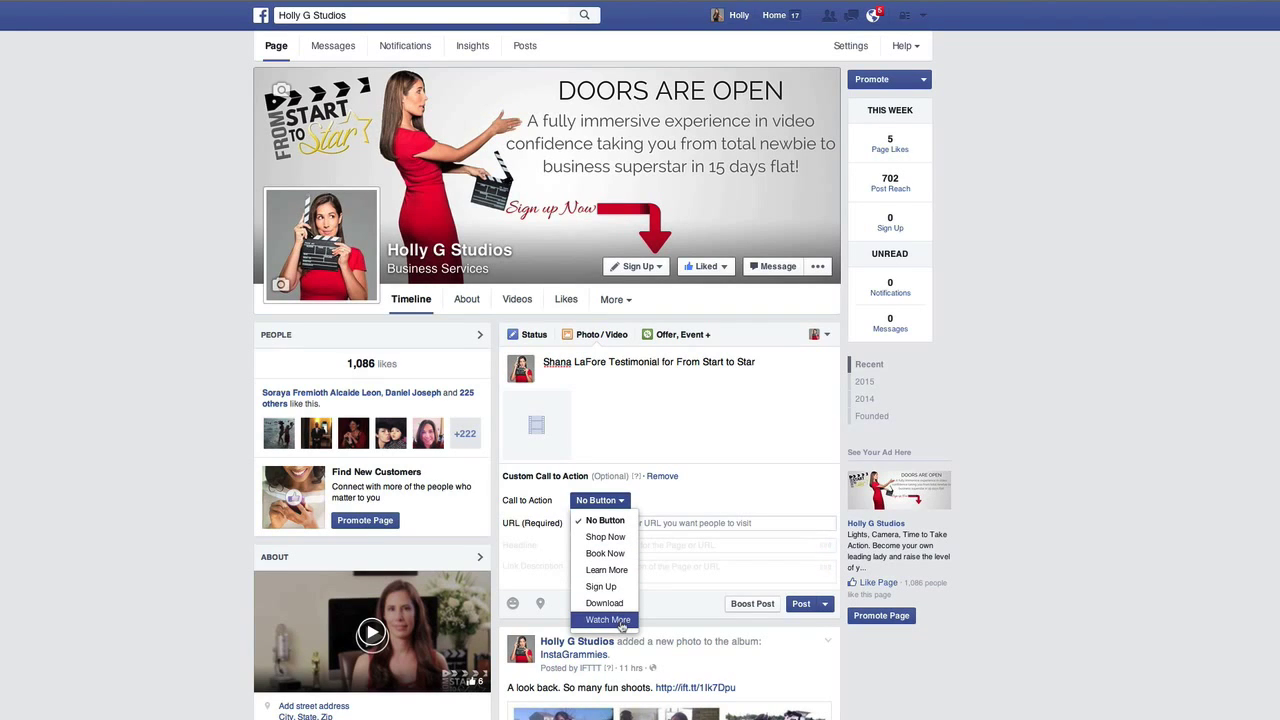
{"action": "left_click", "coordinate": [621, 571]}
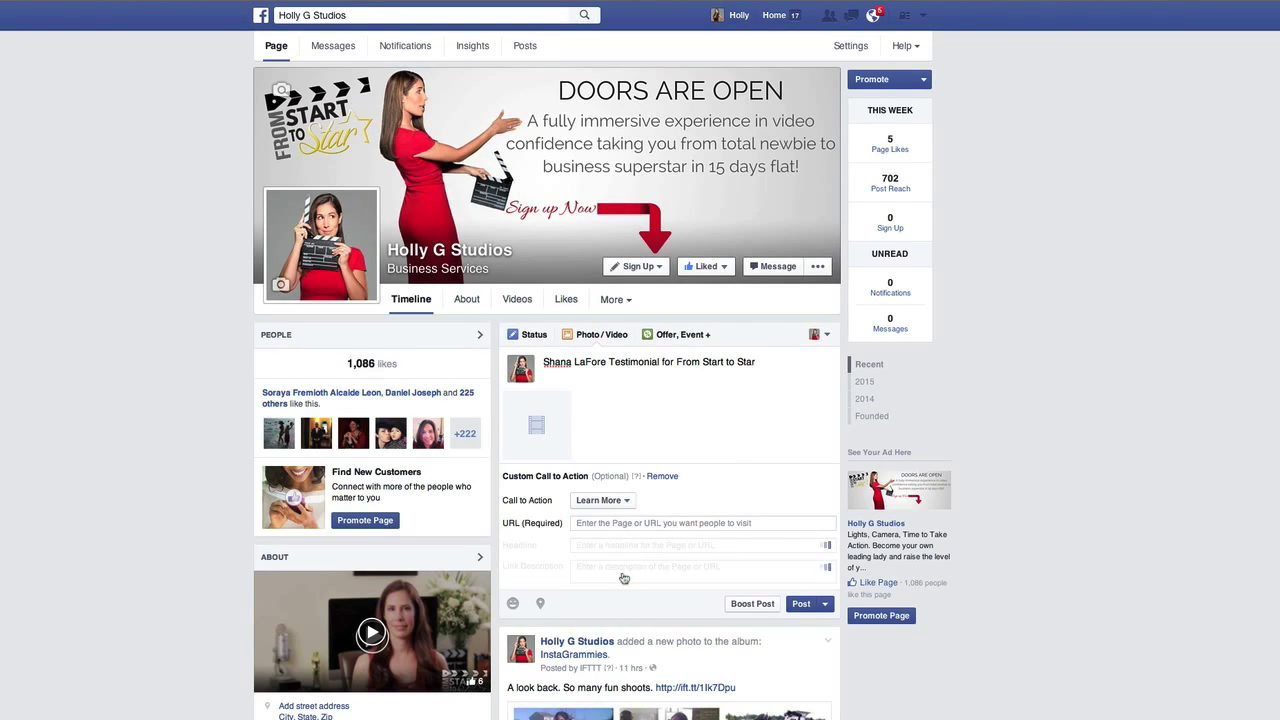
{"action": "left_click", "coordinate": [632, 522]}
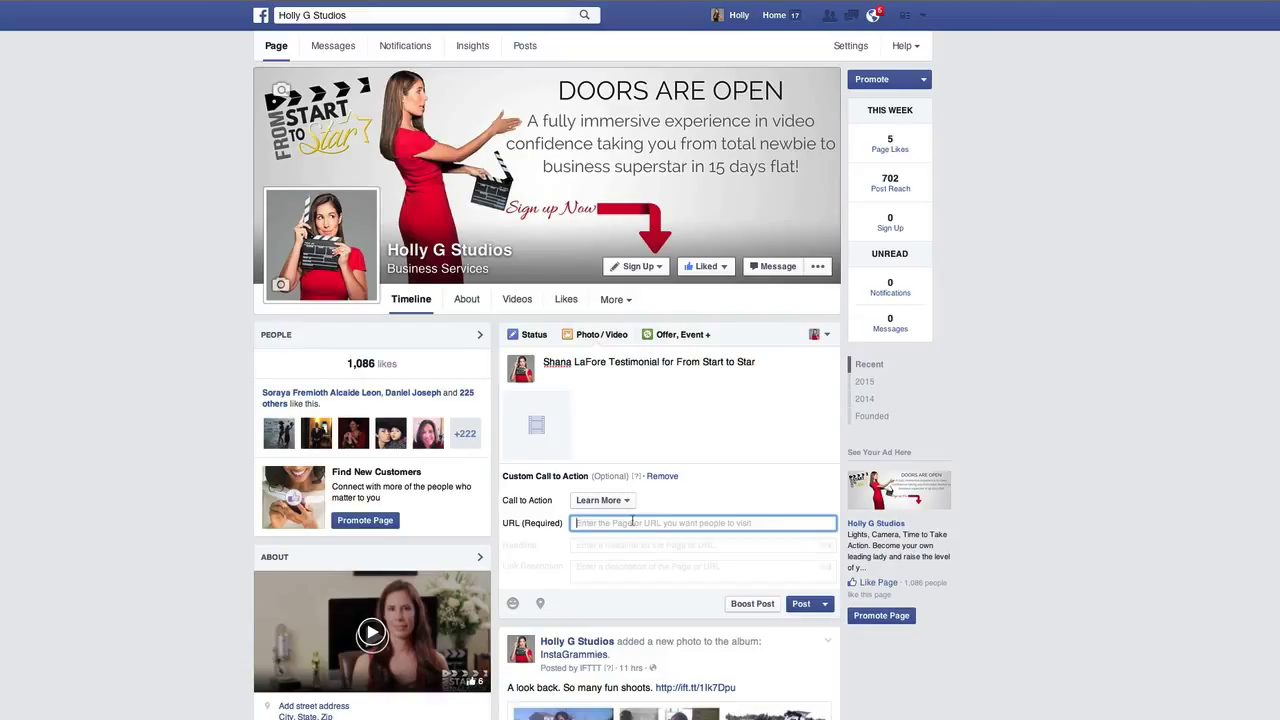
{"action": "type", "text": "www.fr"}
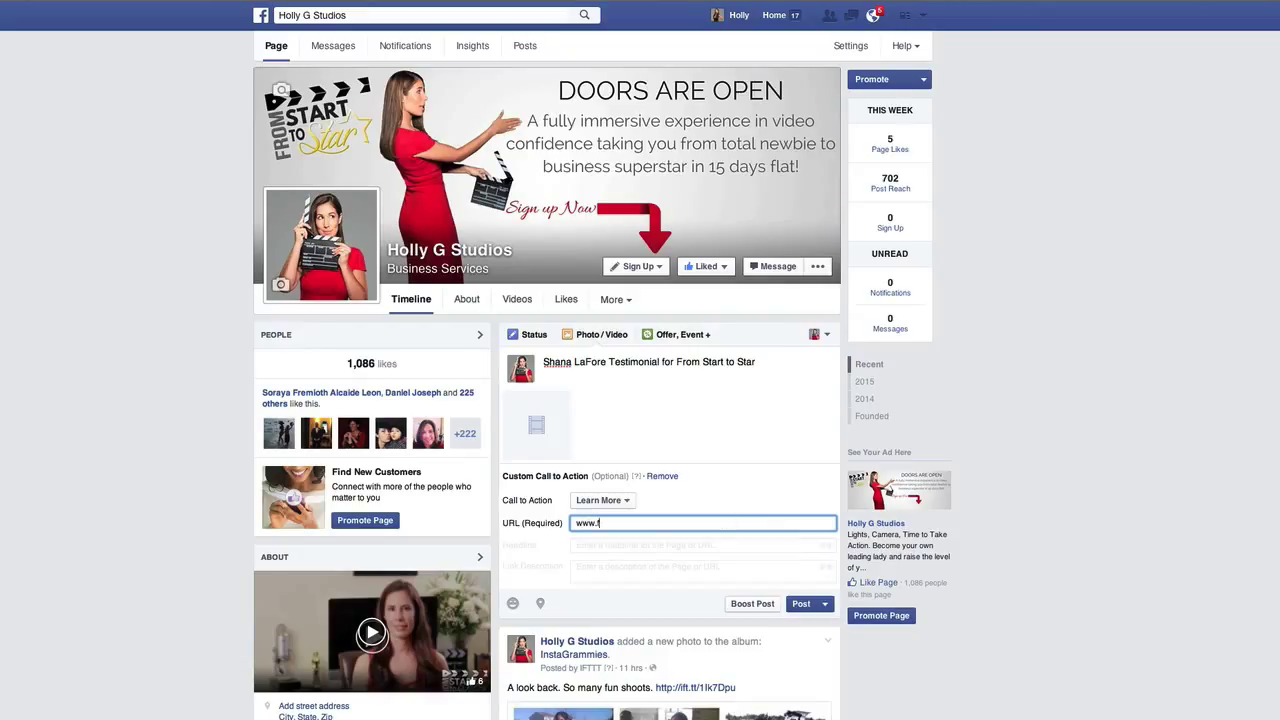
{"action": "type", "text": "omstarttostar.com"}
{"action": "scroll", "coordinate": [670, 400], "scroll_direction": "down", "scroll_amount": 10}
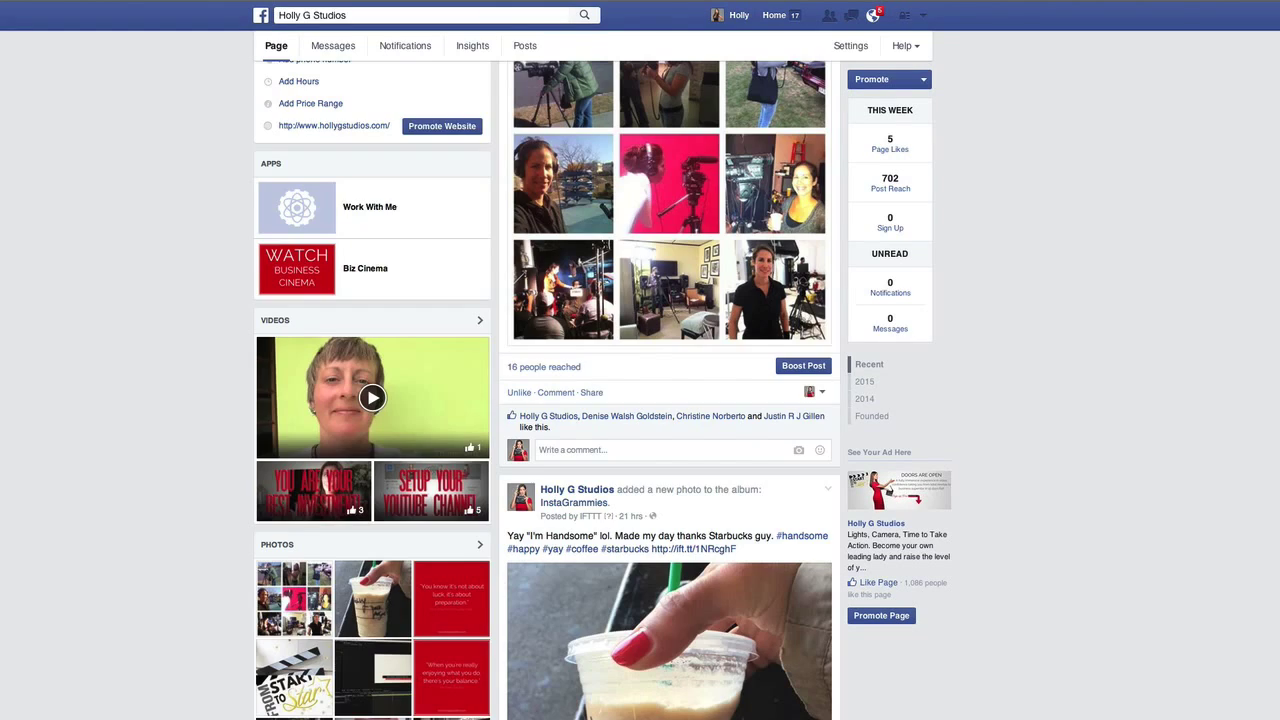
{"action": "scroll", "coordinate": [670, 400], "scroll_direction": "up", "scroll_amount": 10}
{"action": "left_click", "coordinate": [719, 325]}
{"action": "type", "text": "//www.fromstarttostar.com/"}
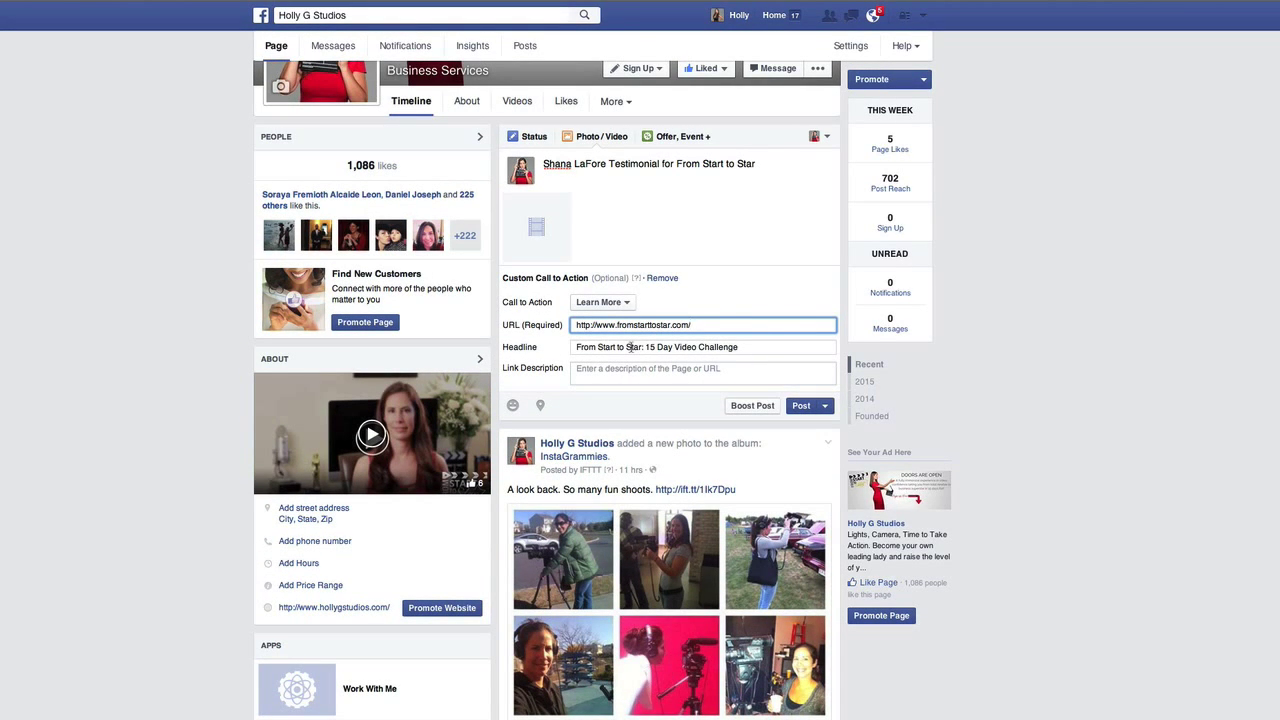
Change the headline to 'From Start to Star: An Experience in Video Confidence'
{"action": "left_click", "coordinate": [630, 368]}
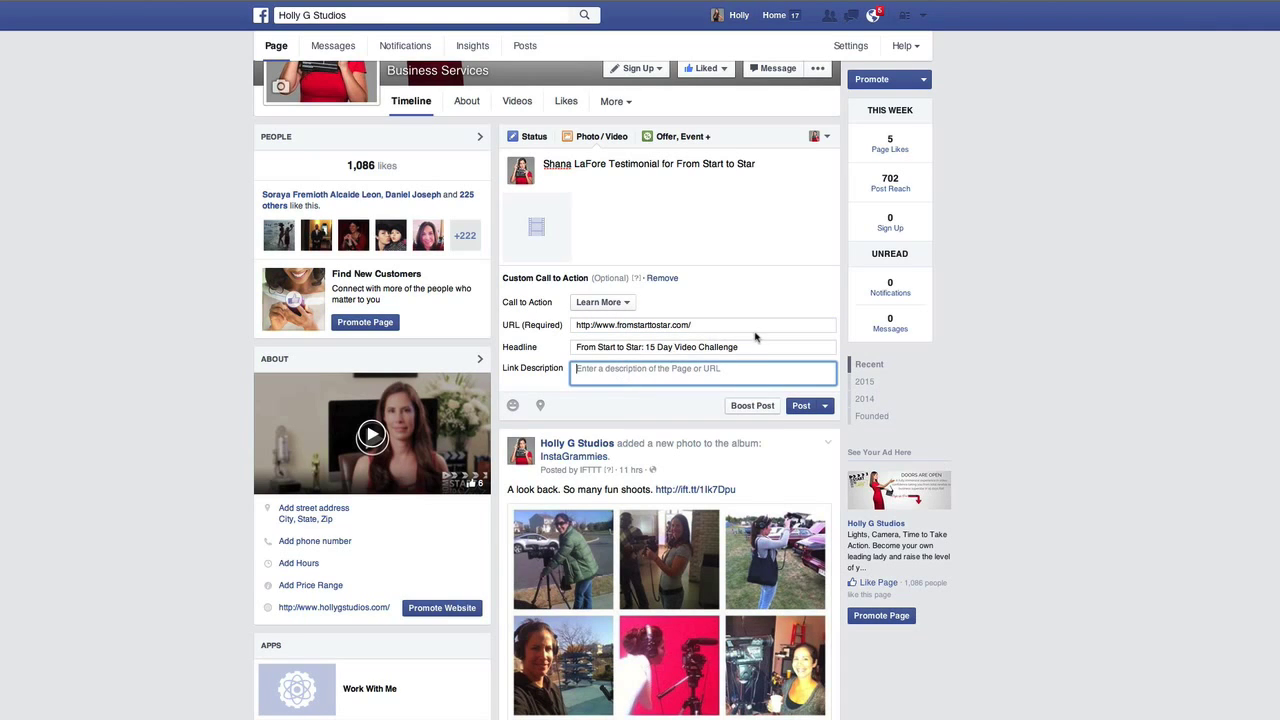
{"action": "left_click", "coordinate": [645, 347]}
{"action": "left_click_drag", "start_coordinate": [645, 347], "coordinate": [757, 347]}
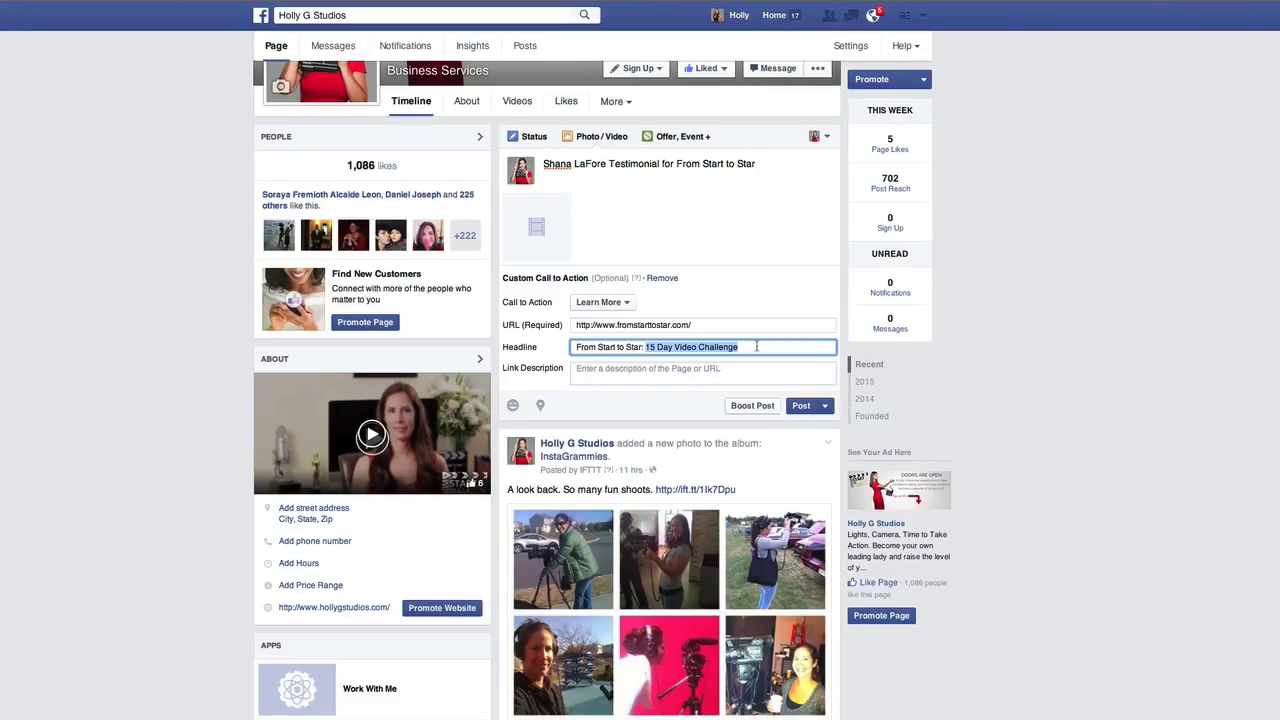
{"action": "type", "text": "An Experience in Video Confidence"}
{"action": "left_click", "coordinate": [703, 368]}
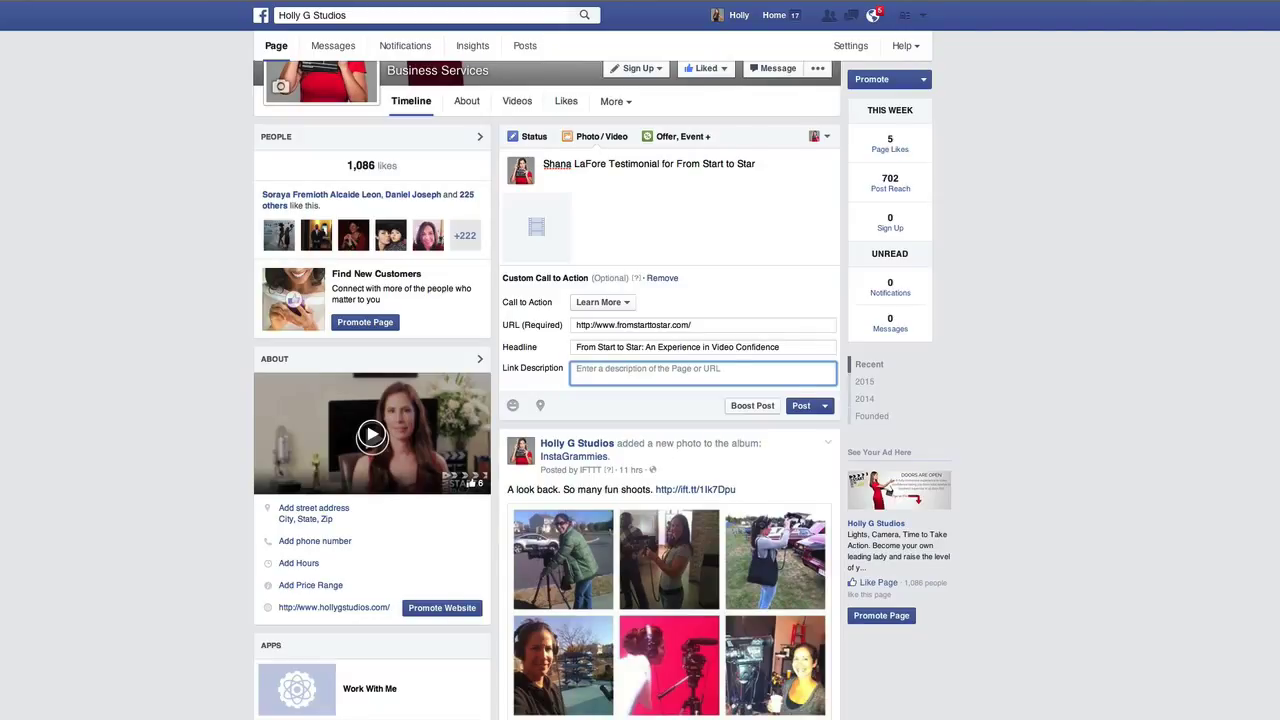
{"action": "left_click", "coordinate": [826, 408]}
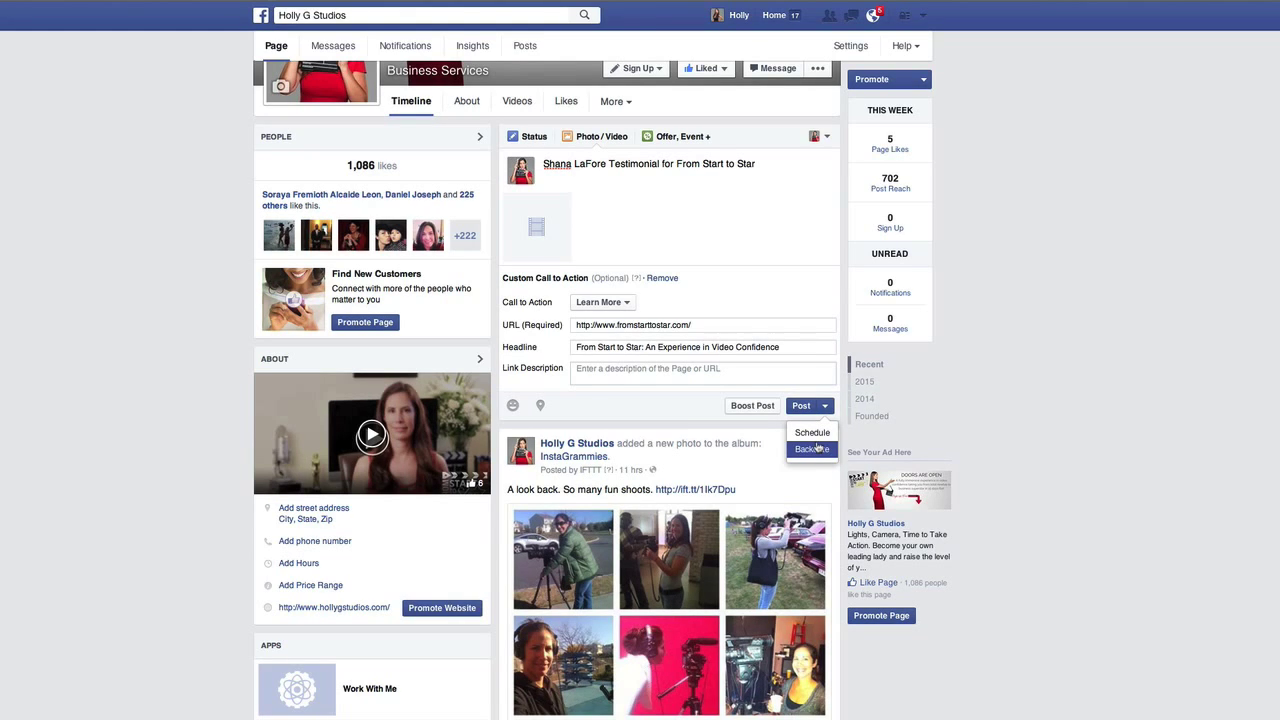
Publish the video post without scheduling and open the uploaded video's Edit Video form
{"action": "left_click", "coordinate": [824, 406]}
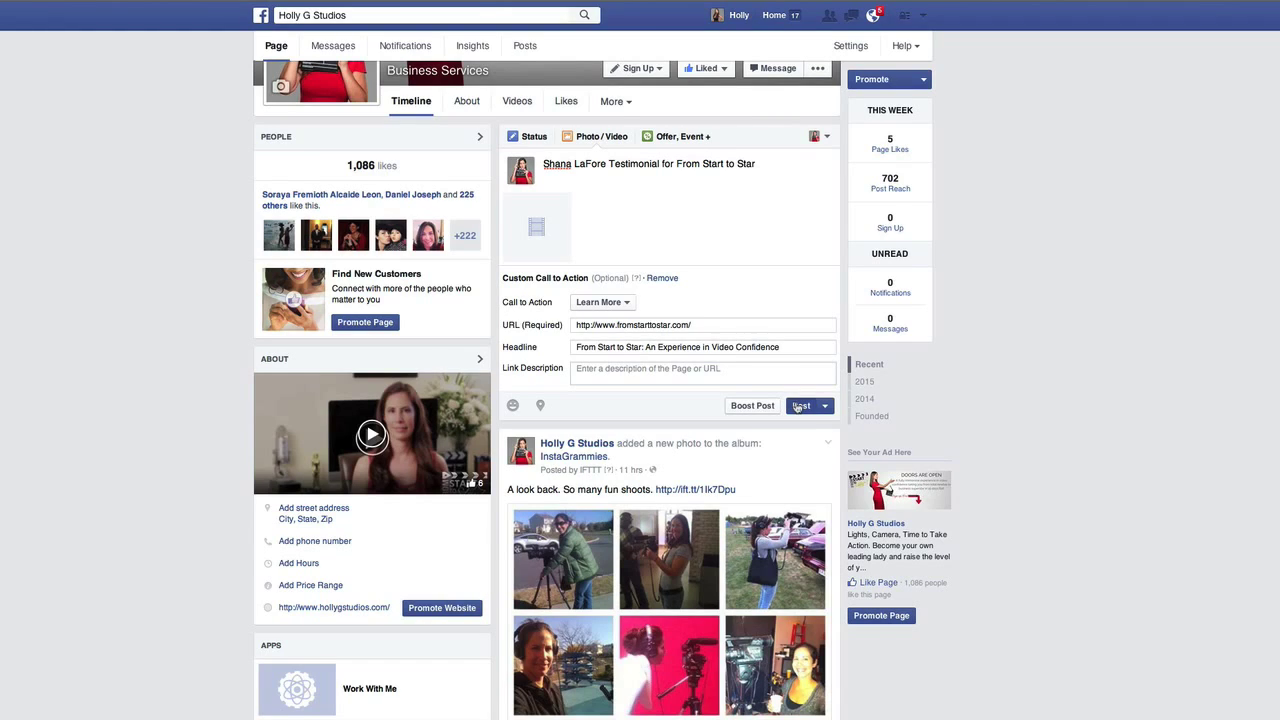
{"action": "left_click", "coordinate": [799, 406]}
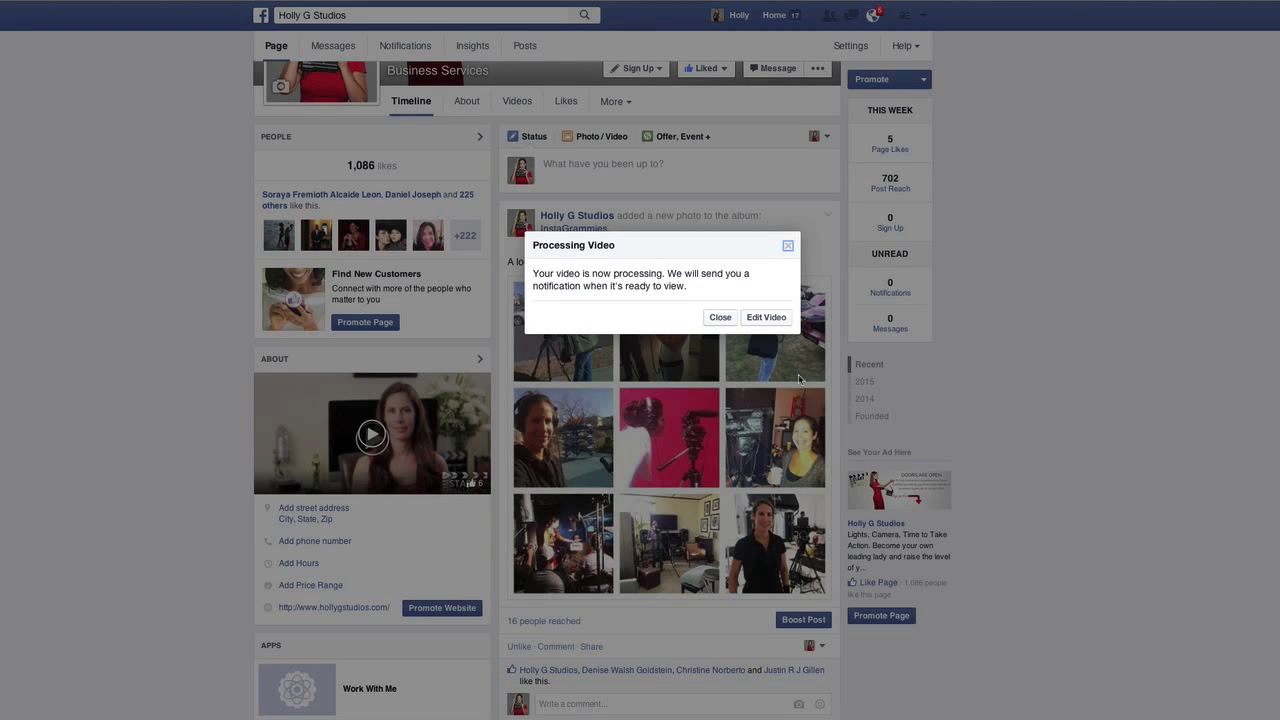
{"action": "left_click", "coordinate": [766, 317]}
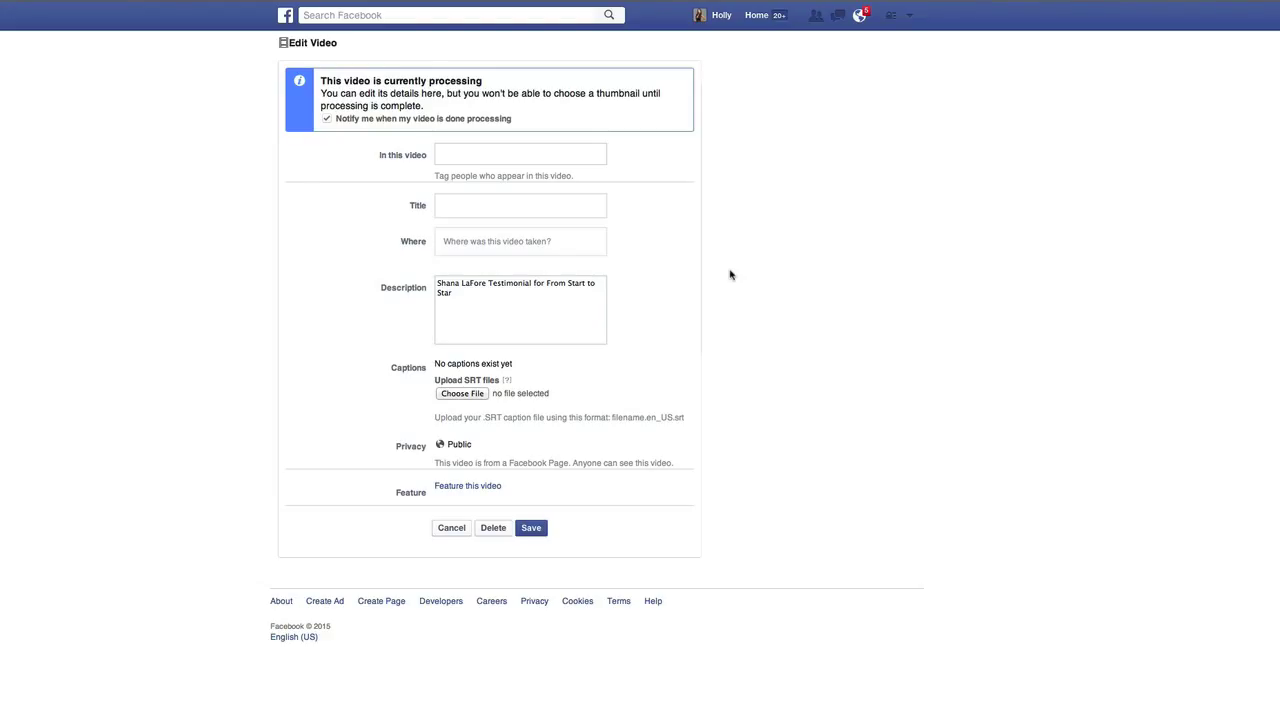
{"action": "key", "text": "super+Tab"}
{"action": "key", "text": "super+Tab"}
{"action": "key", "text": "super+Tab"}
{"action": "key", "text": "super+Tab"}
{"action": "key", "text": "super+Tab"}
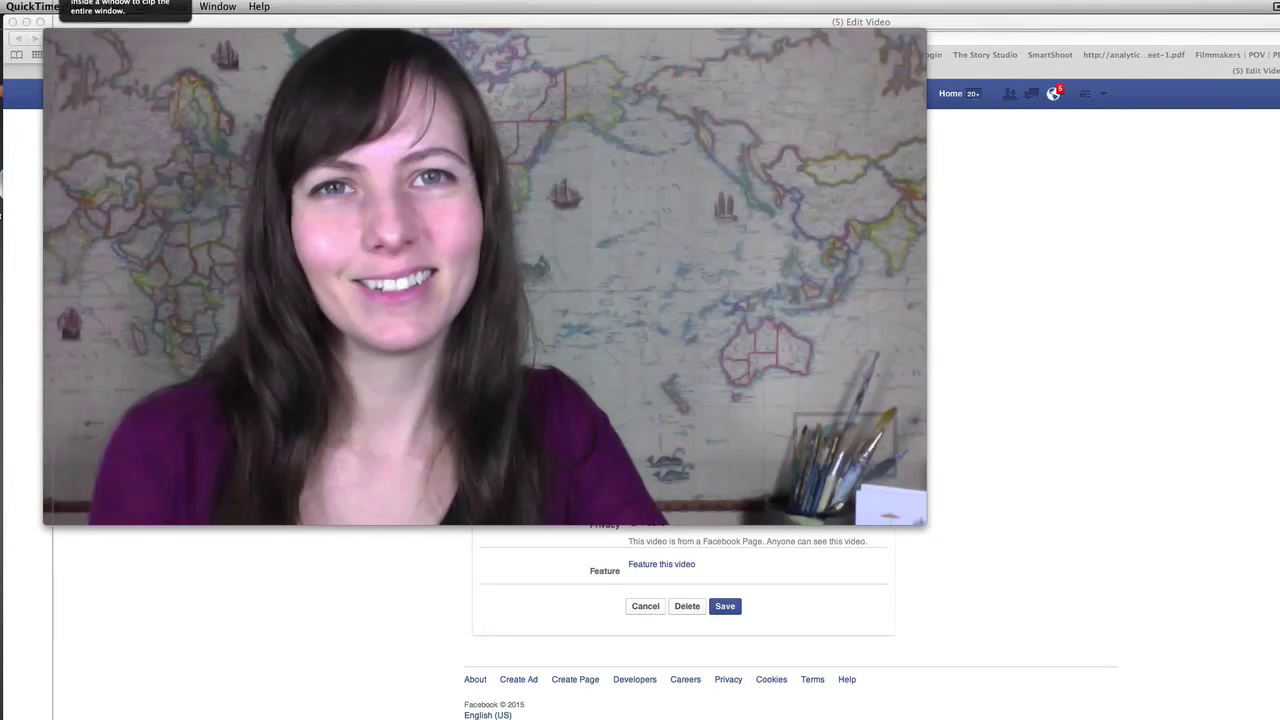
Save the note's speaker photo to the Desktop as a PNG named '<customer name> Facebook Thumbnail'
{"action": "left_click_drag", "start_coordinate": [44, 28], "coordinate": [952, 532]}
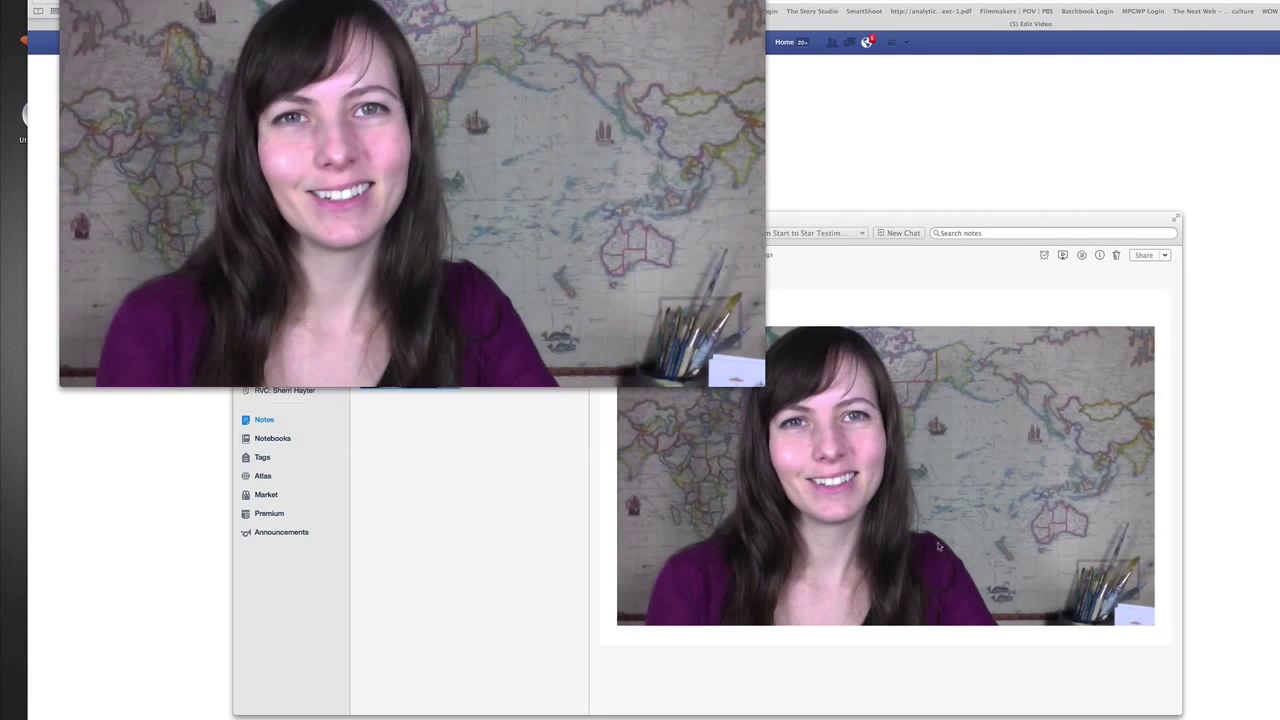
{"action": "left_click", "coordinate": [1013, 221]}
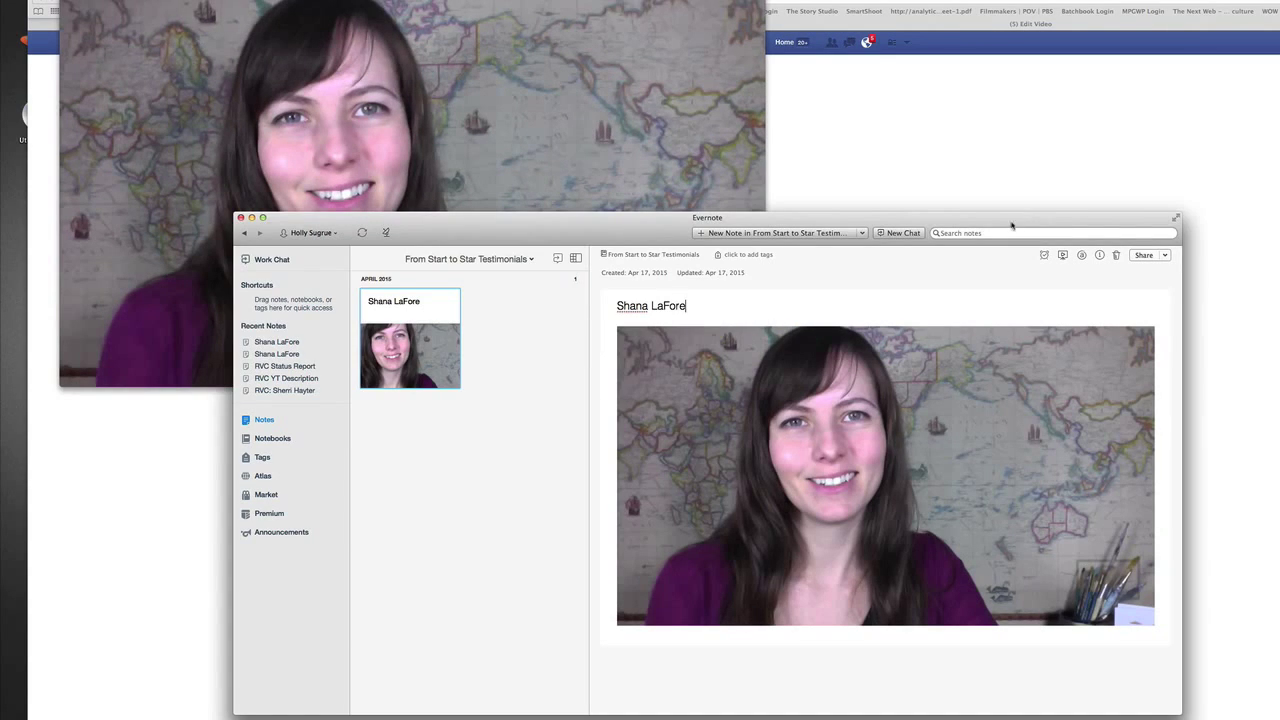
{"action": "left_click", "coordinate": [935, 453]}
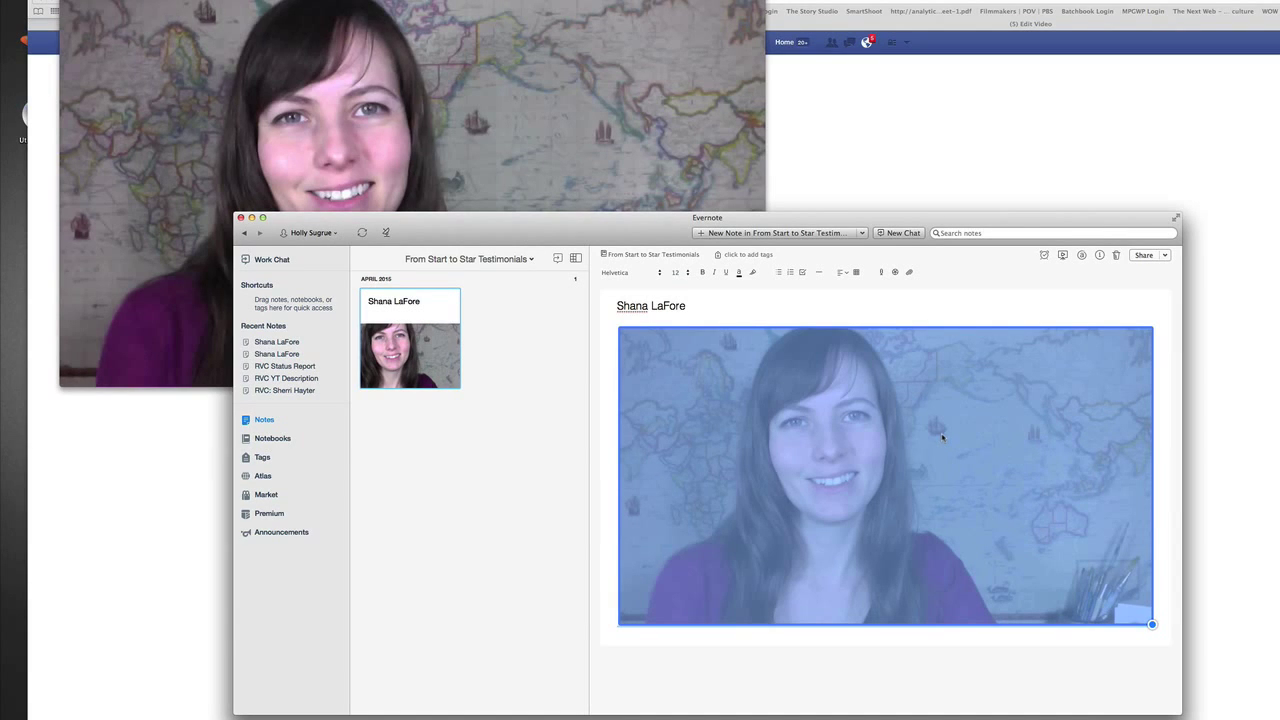
{"action": "right_click", "coordinate": [942, 437]}
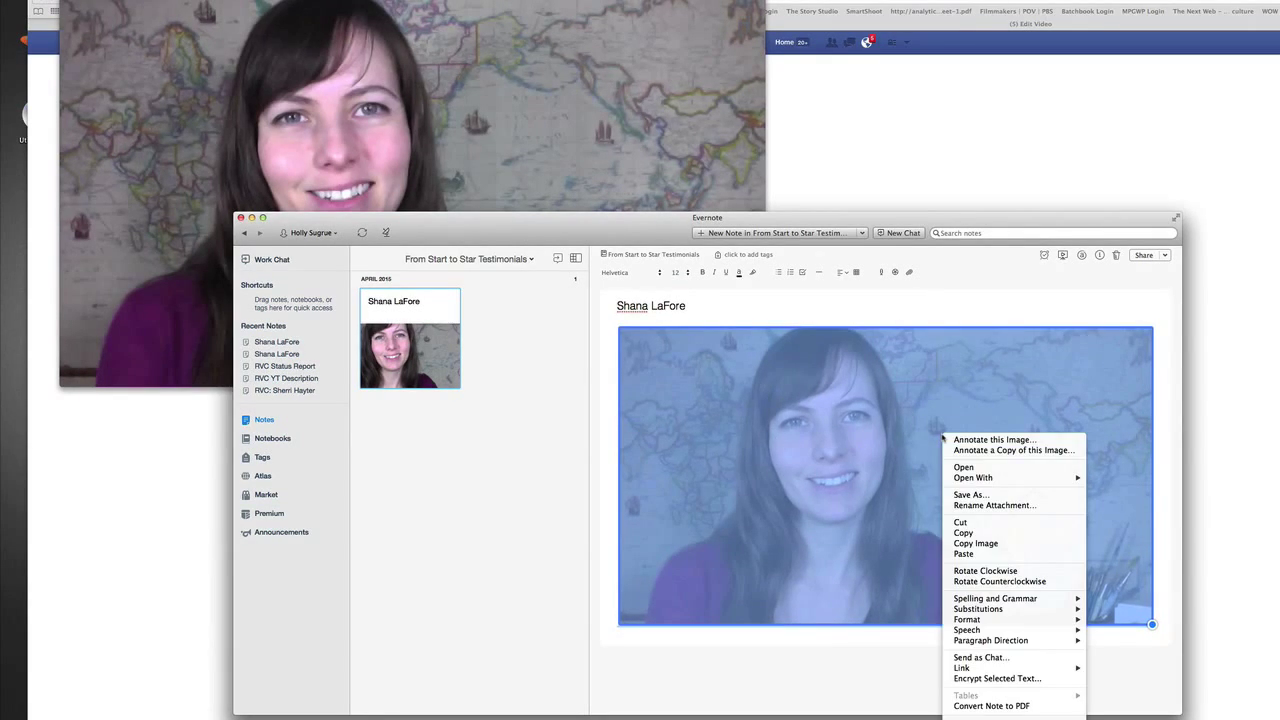
{"action": "left_click", "coordinate": [1026, 497]}
{"action": "left_click", "coordinate": [673, 134]}
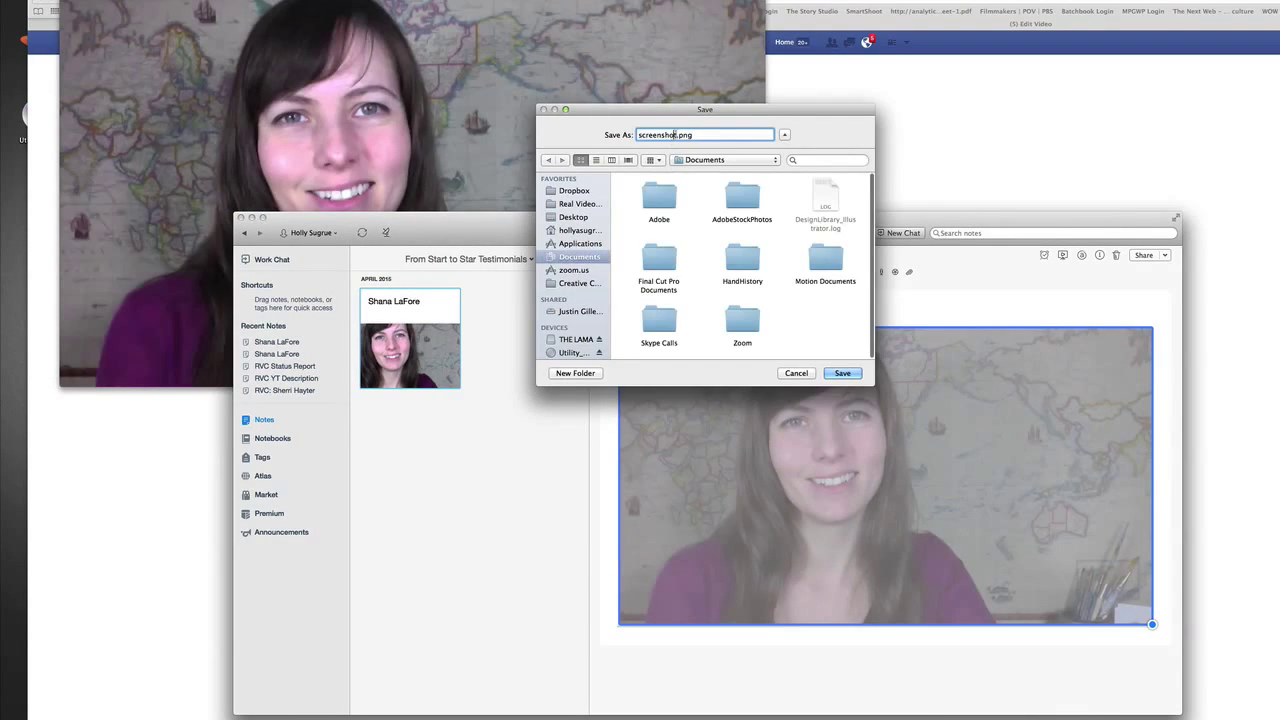
{"action": "double_click", "coordinate": [655, 134]}
{"action": "type", "text": "Facebook T"}
{"action": "type", "text": "humbnail"}
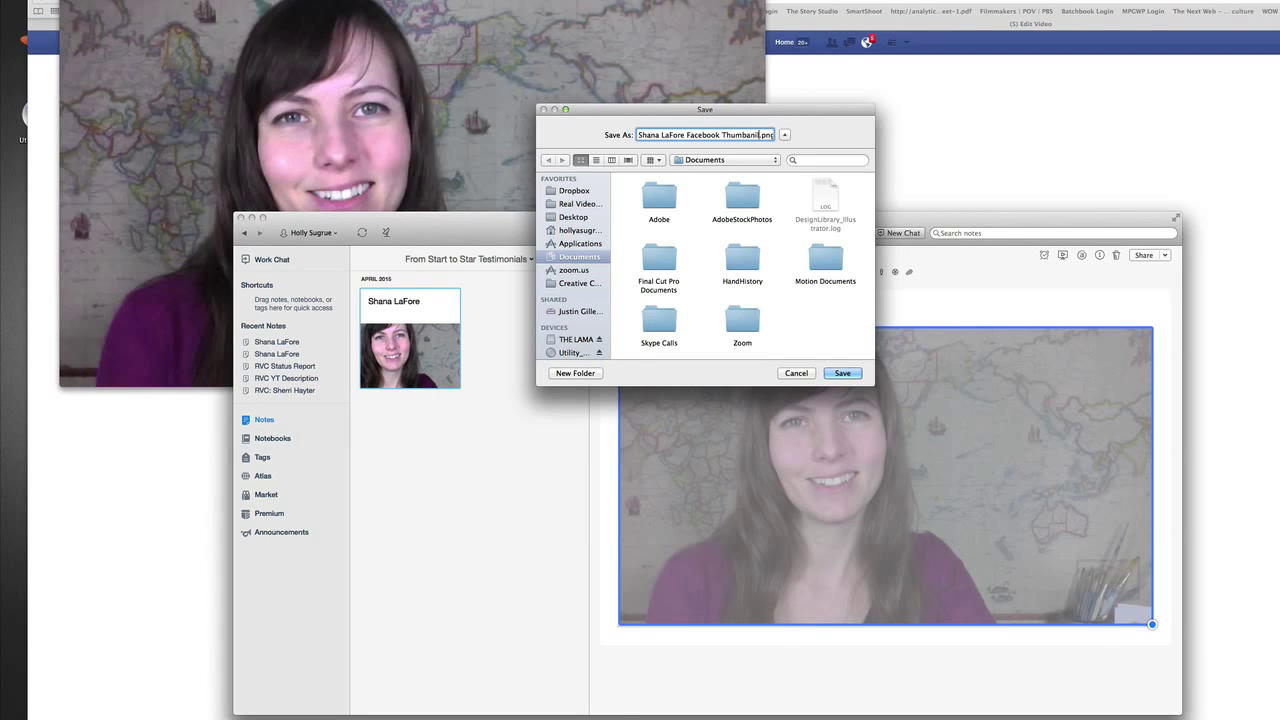
{"action": "left_click", "coordinate": [576, 219]}
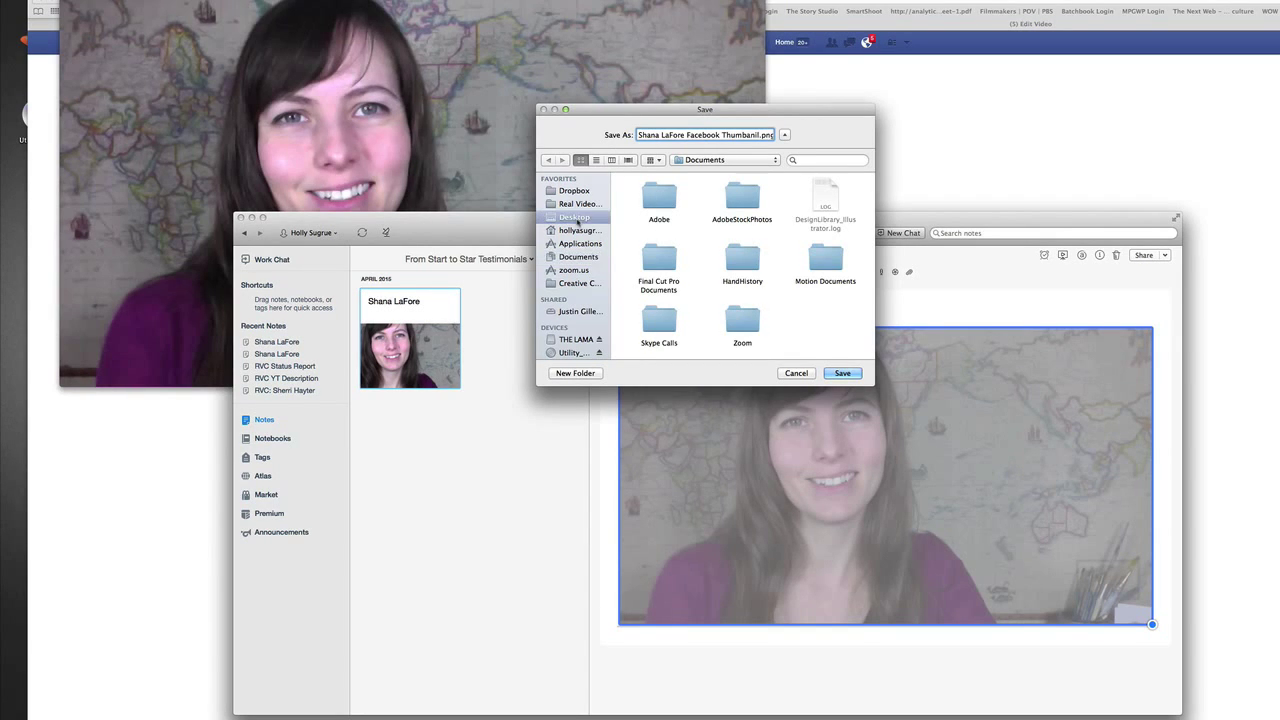
{"action": "left_click", "coordinate": [849, 375]}
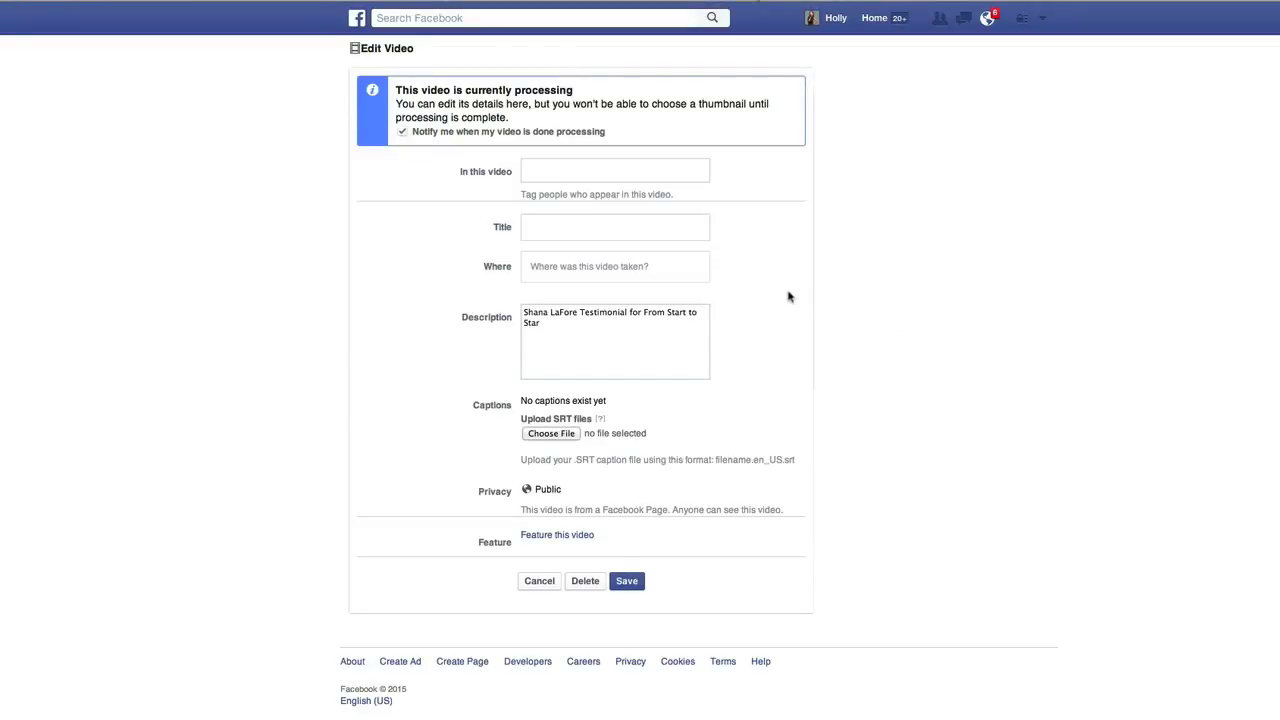
Save the video's description, check playback, and reopen the video's edit form
{"action": "left_click", "coordinate": [630, 581]}
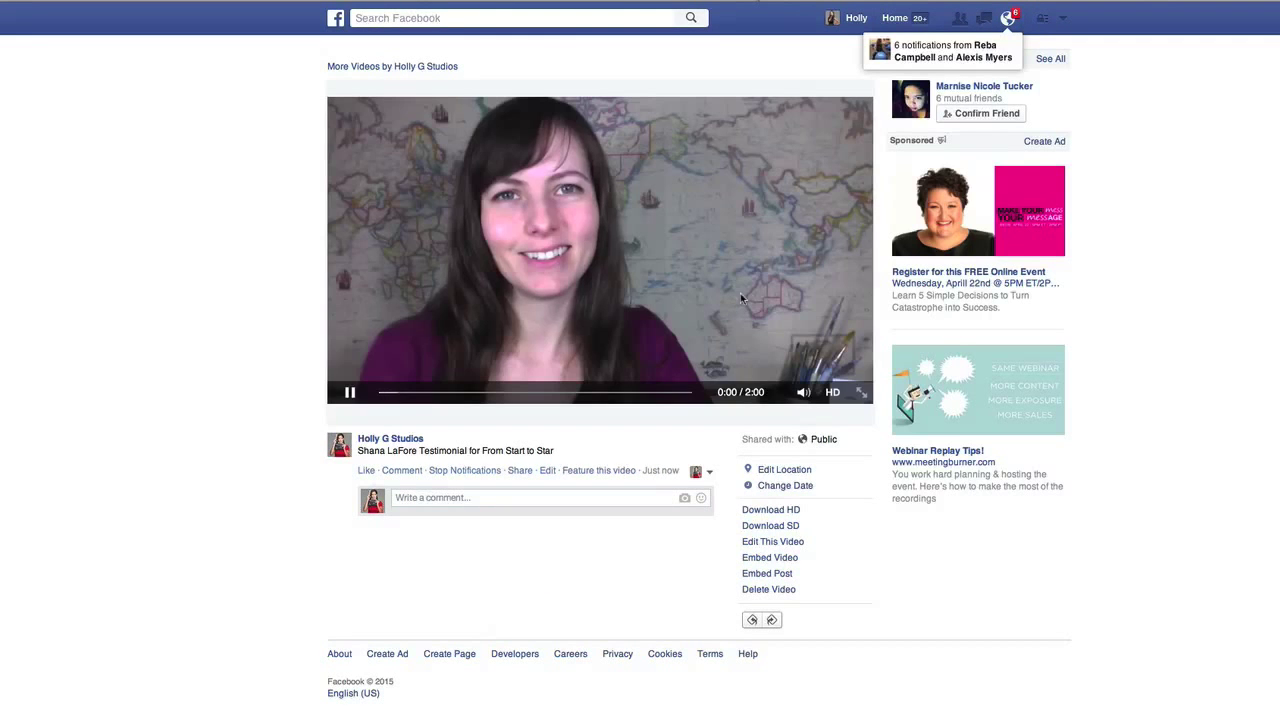
{"action": "left_click", "coordinate": [342, 398]}
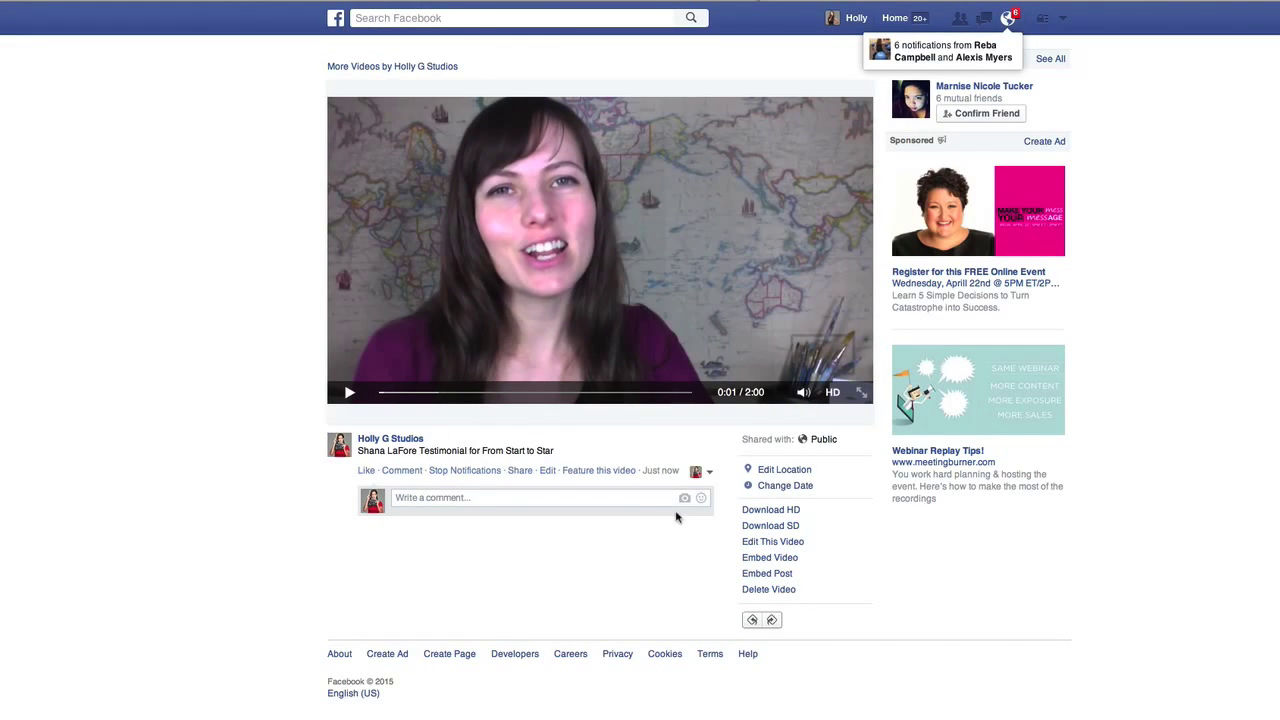
{"action": "mouse_move", "coordinate": [805, 396]}
{"action": "left_click", "coordinate": [805, 150]}
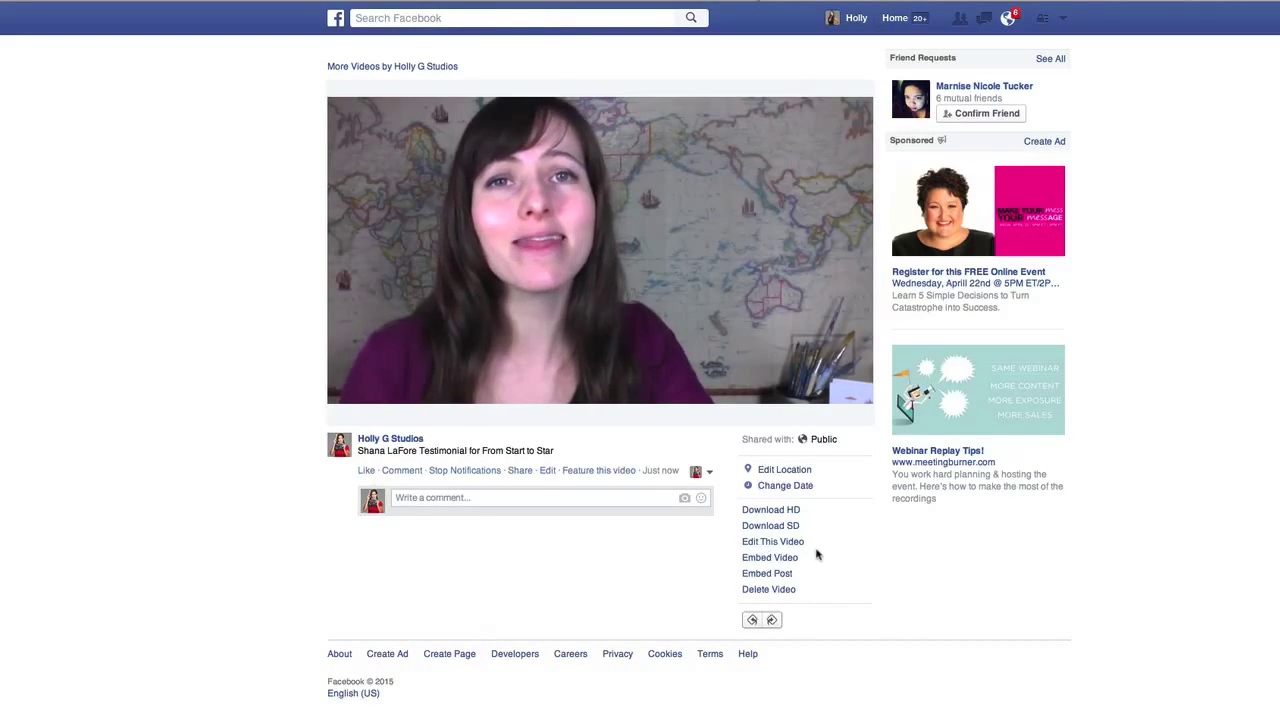
{"action": "left_click", "coordinate": [762, 544]}
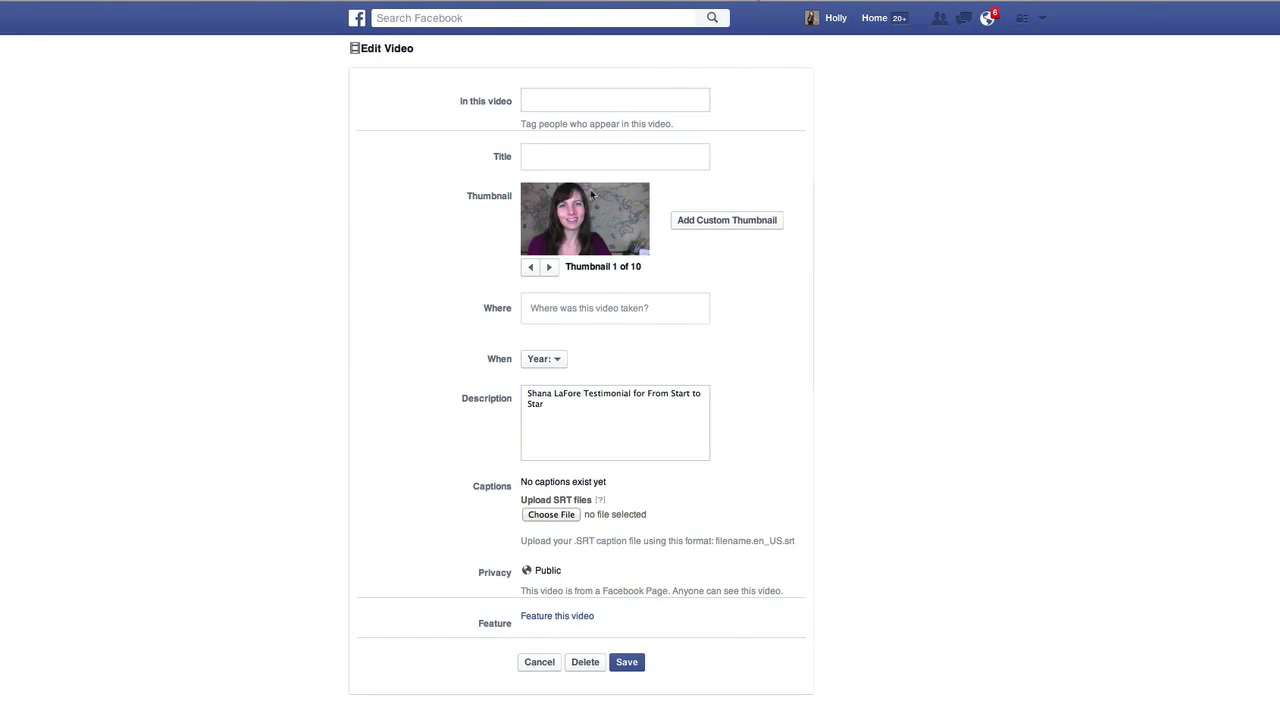
Use the Desktop thumbnail PNG as the video's custom thumbnail, feature it, and save
{"action": "left_click", "coordinate": [548, 268]}
{"action": "left_click", "coordinate": [548, 268]}
{"action": "left_click", "coordinate": [548, 268]}
{"action": "left_click", "coordinate": [548, 268]}
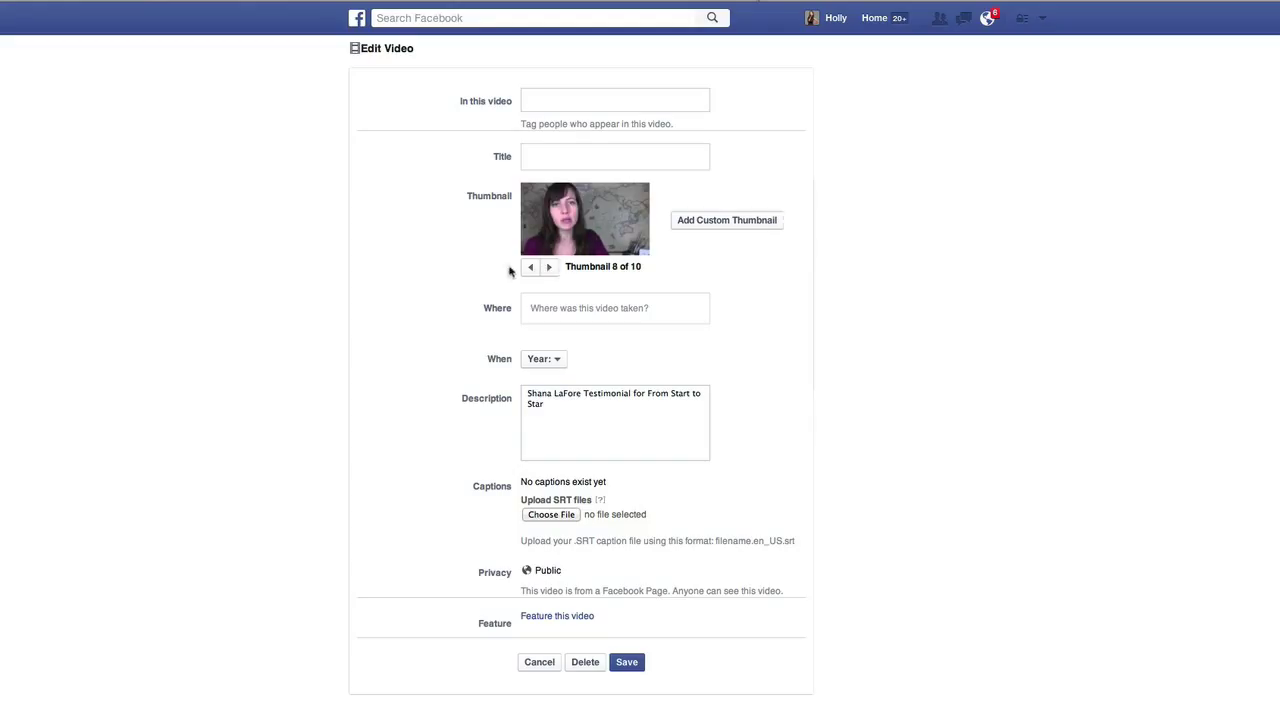
{"action": "left_click", "coordinate": [727, 221]}
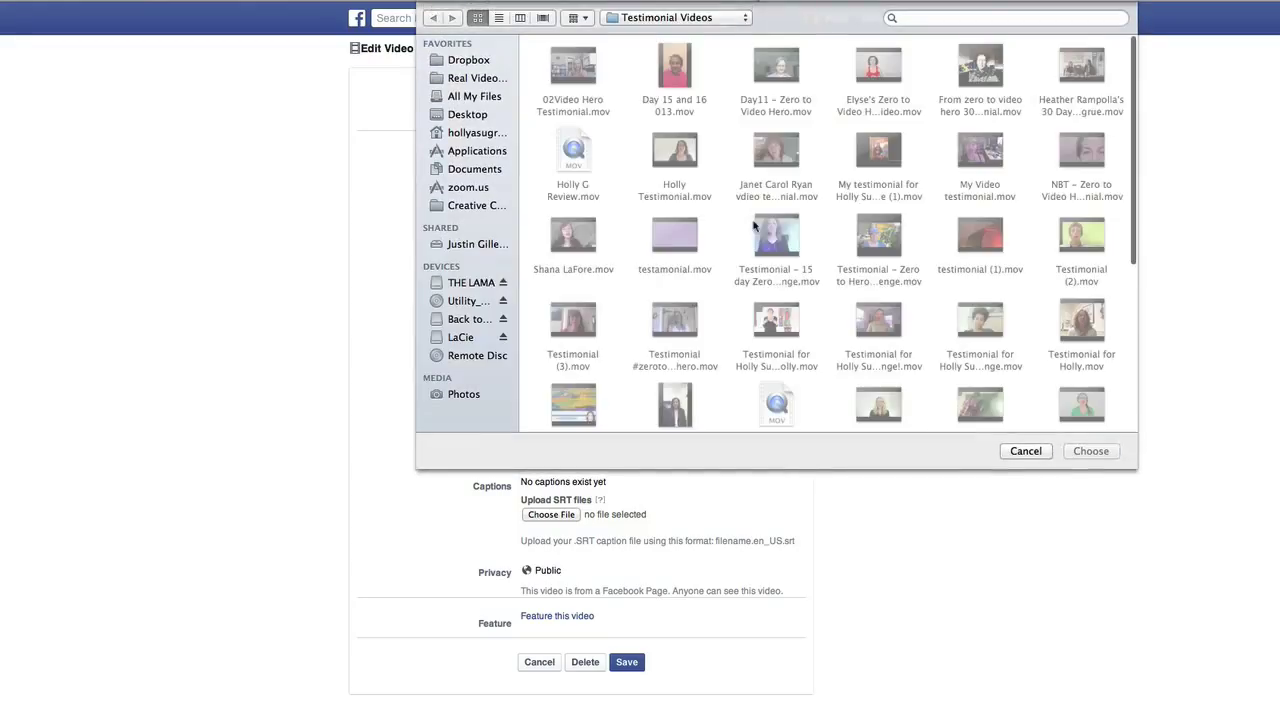
{"action": "left_click", "coordinate": [483, 116]}
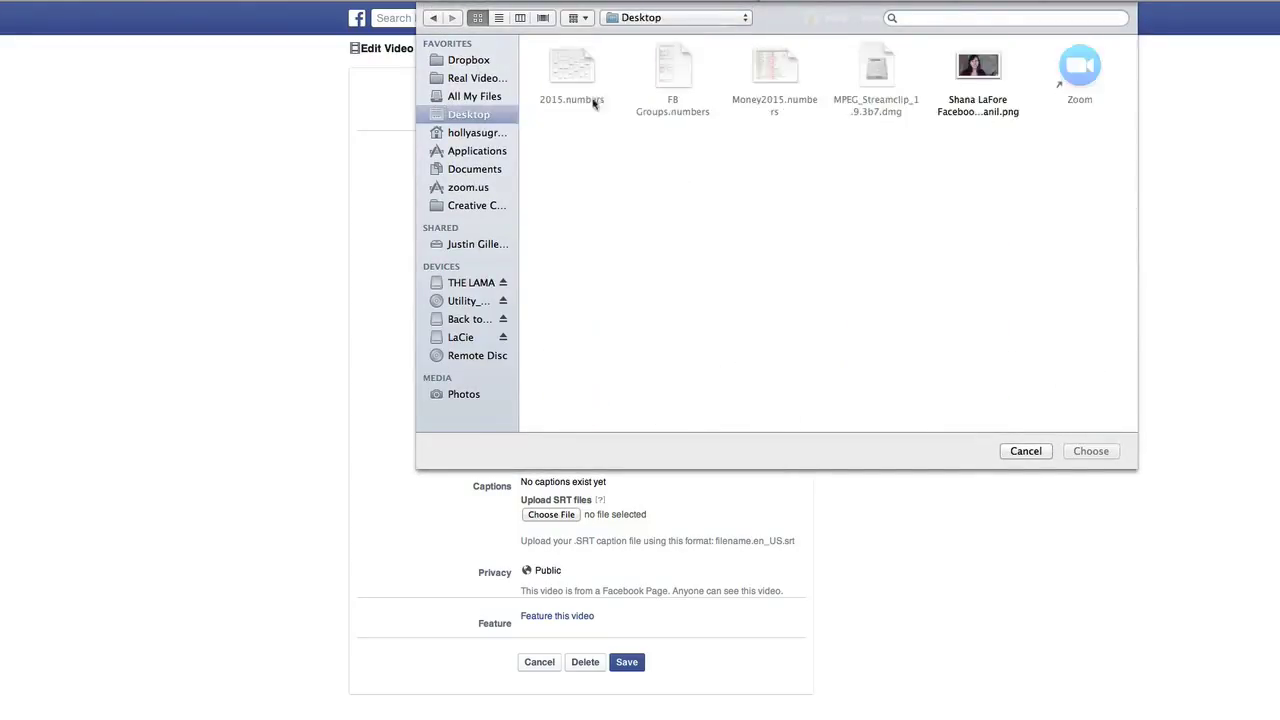
{"action": "left_click", "coordinate": [990, 66]}
{"action": "left_click", "coordinate": [1096, 452]}
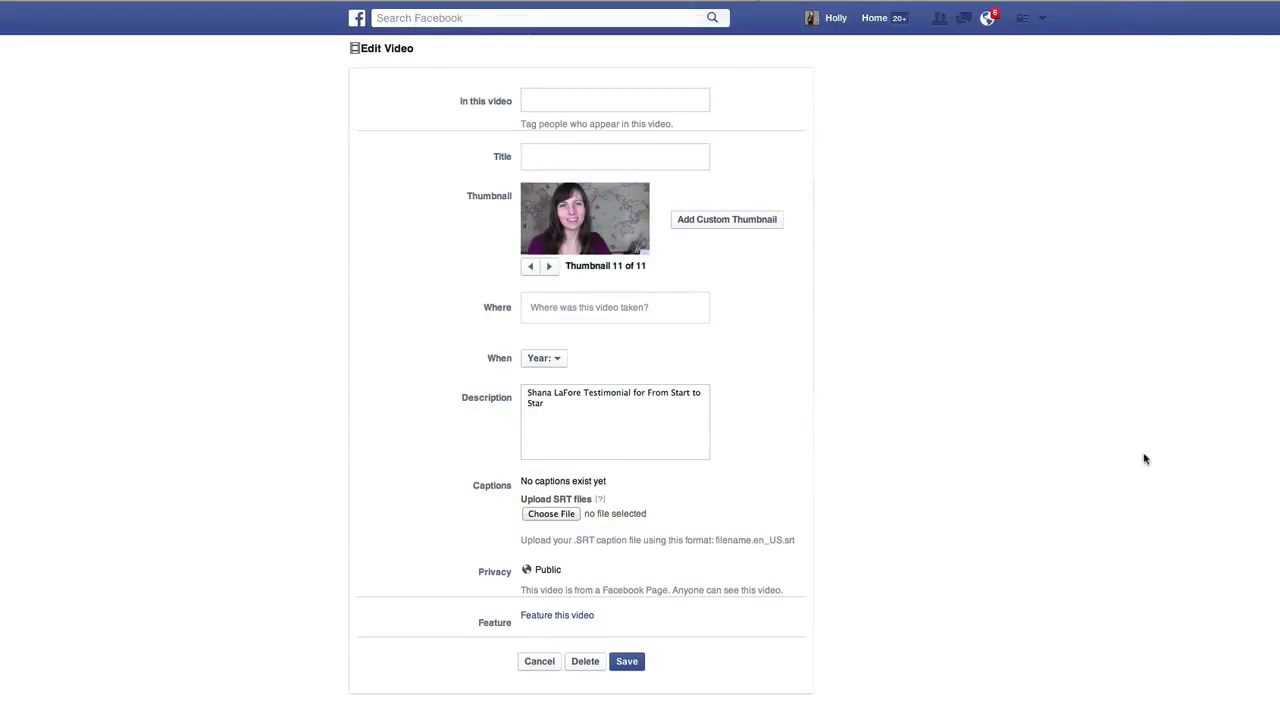
{"action": "left_click", "coordinate": [626, 661]}
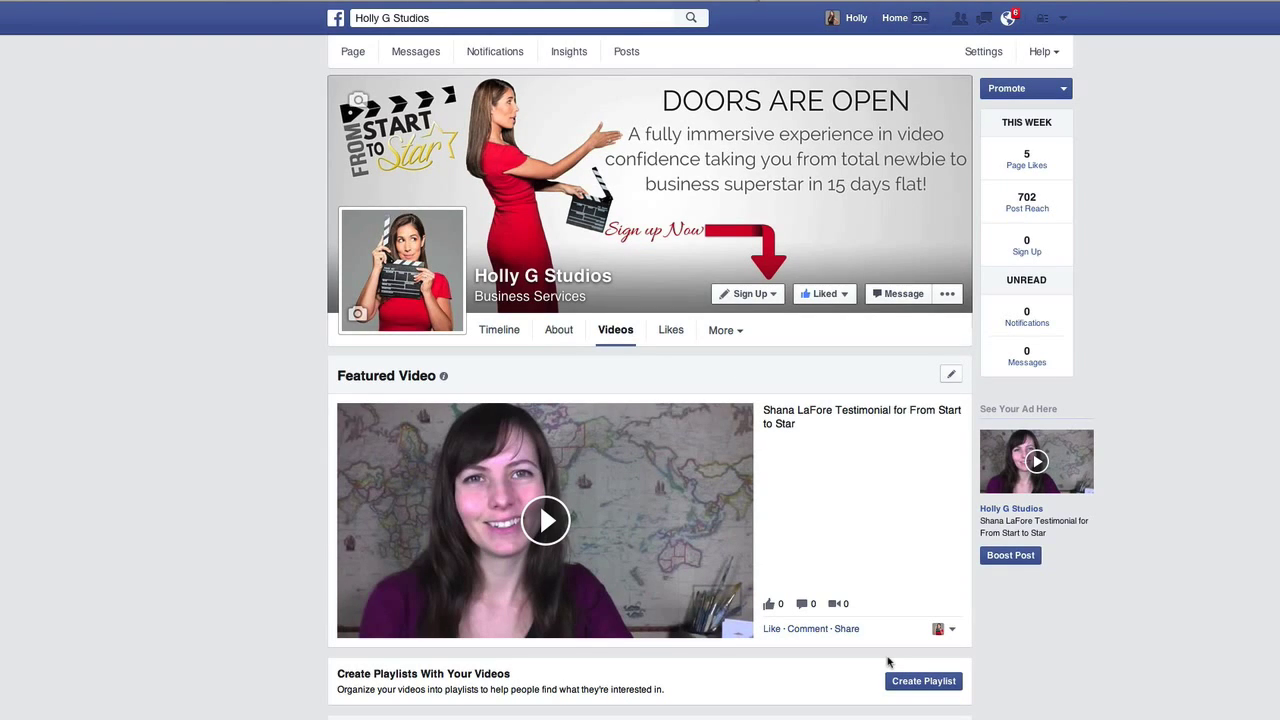
Add the fromstarttostar.com link on a new line of the featured video's description and save
{"action": "left_click", "coordinate": [951, 374]}
{"action": "left_click", "coordinate": [879, 422]}
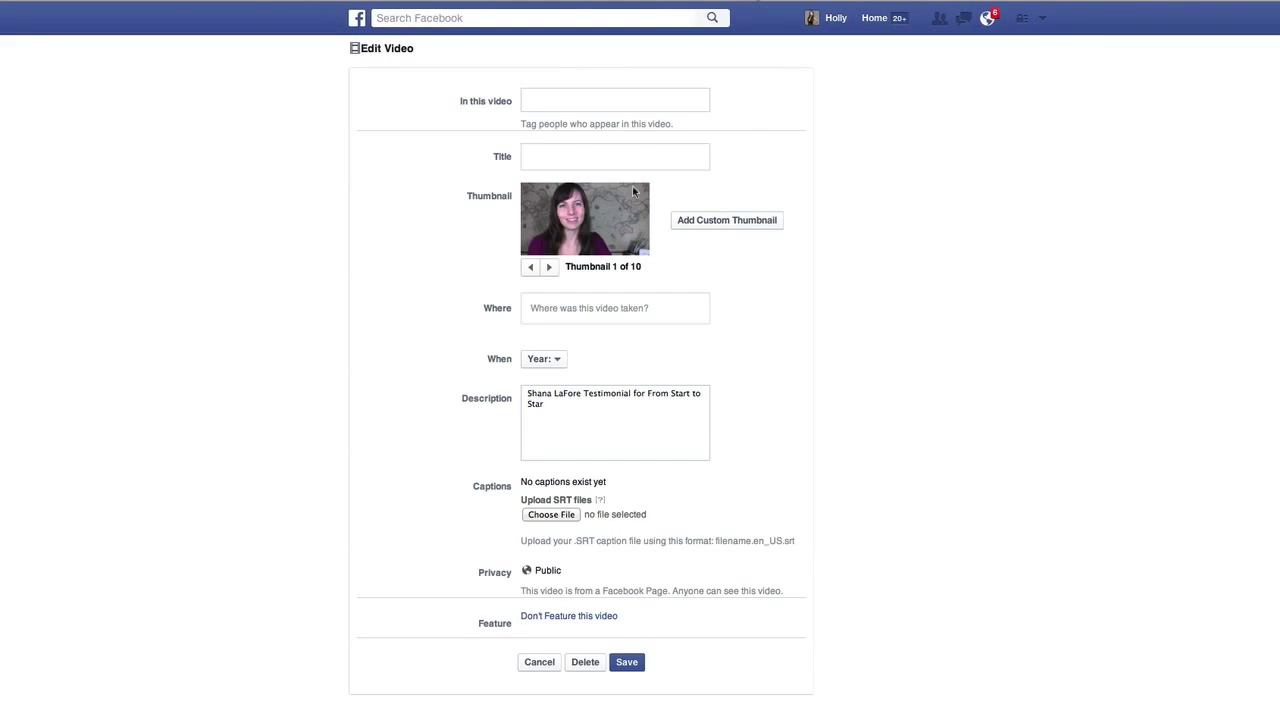
{"action": "key", "text": "Return"}
{"action": "type", "text": "omstarttostar.com"}
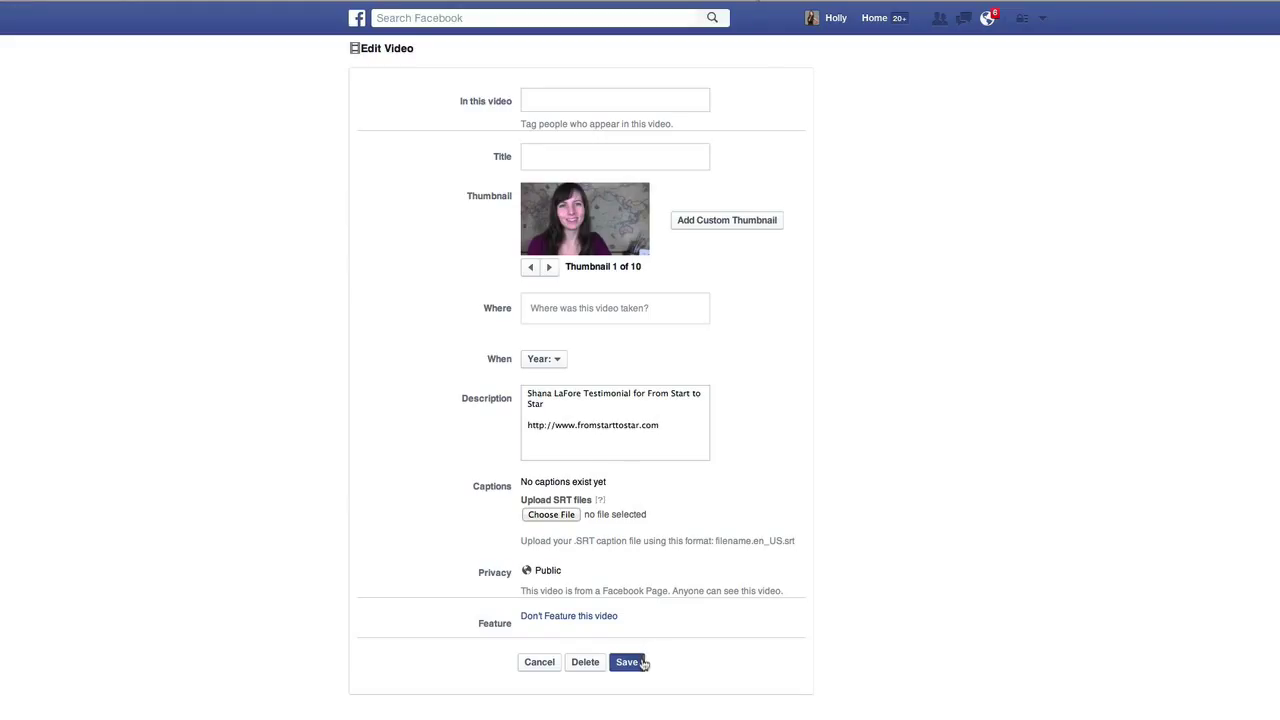
{"action": "left_click", "coordinate": [643, 663]}
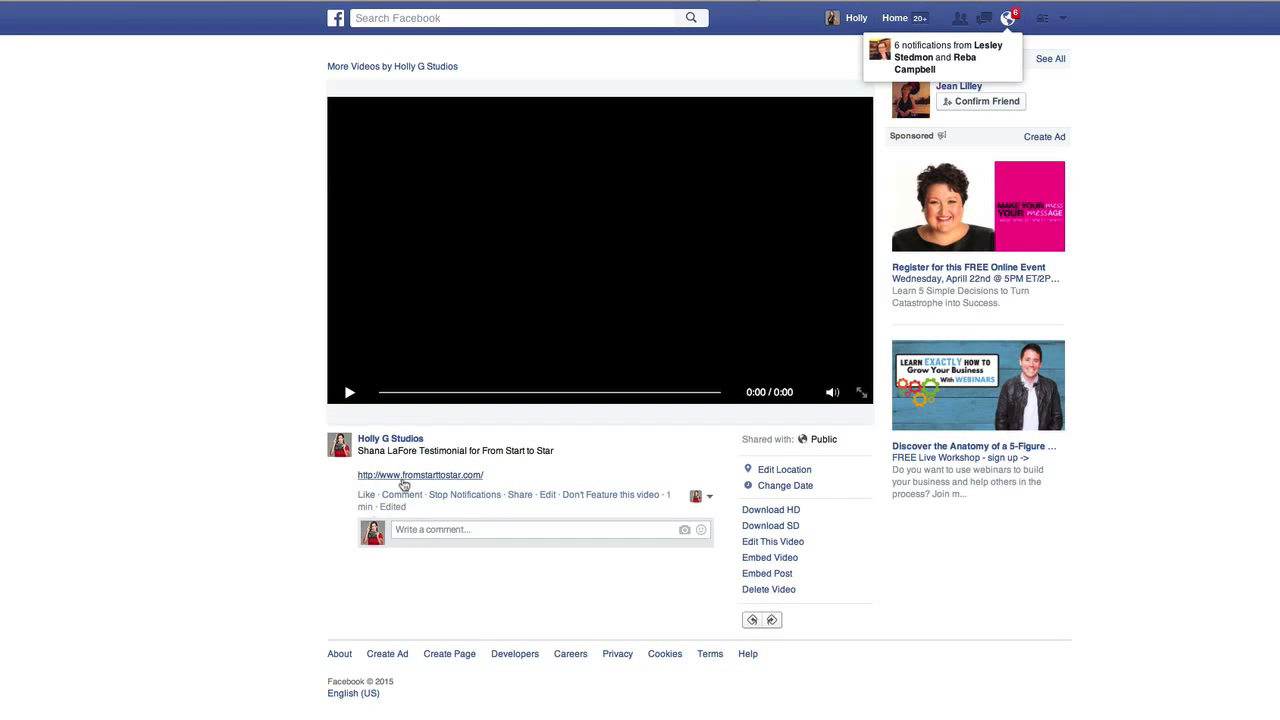
{"action": "mouse_move", "coordinate": [802, 397]}
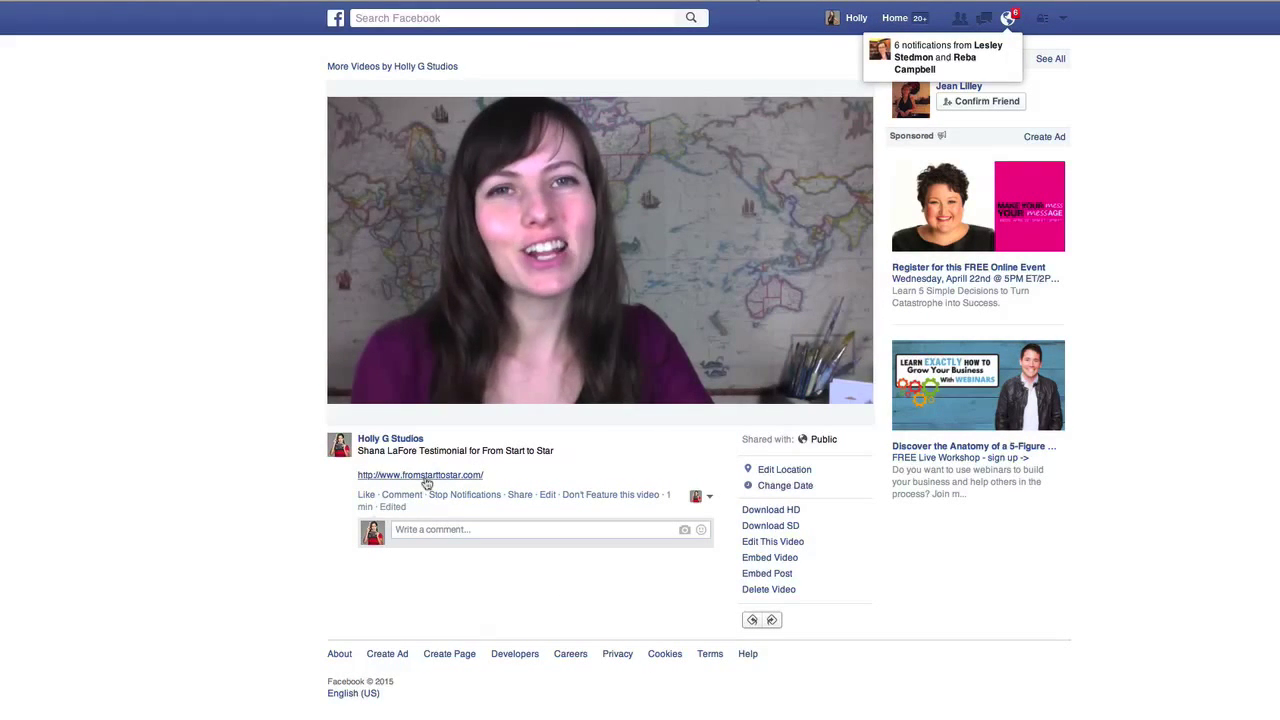